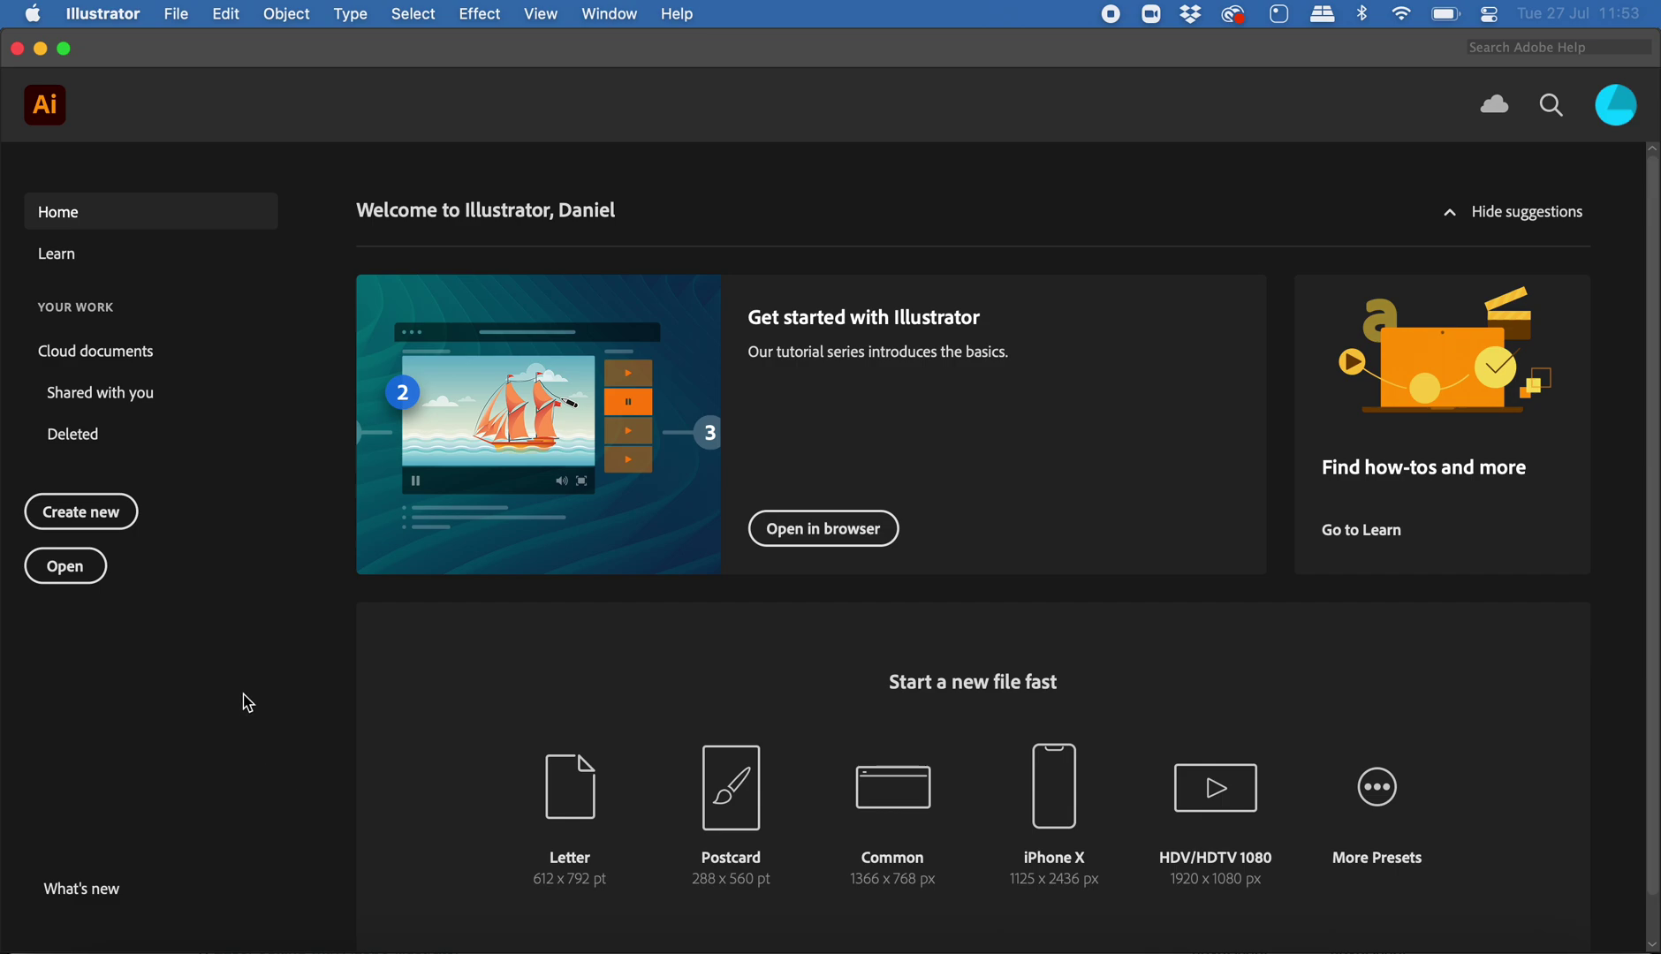
Step: Create a new document from the Web-Large 1920 × 1080 px web preset
click(121, 523)
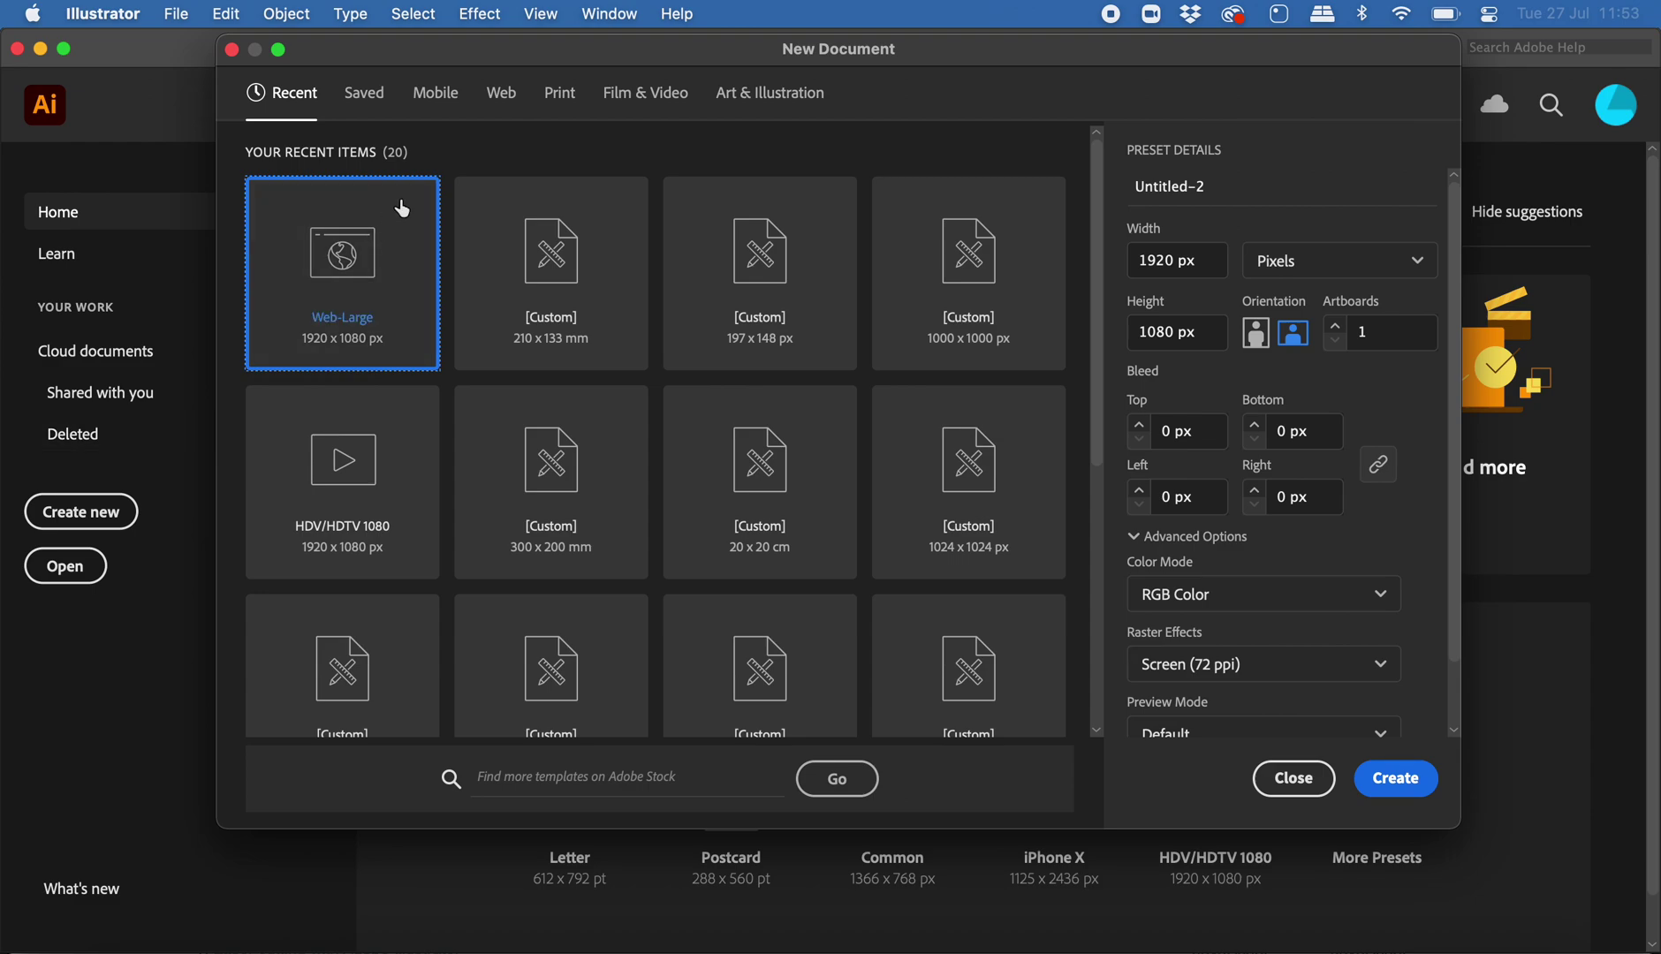
click(502, 95)
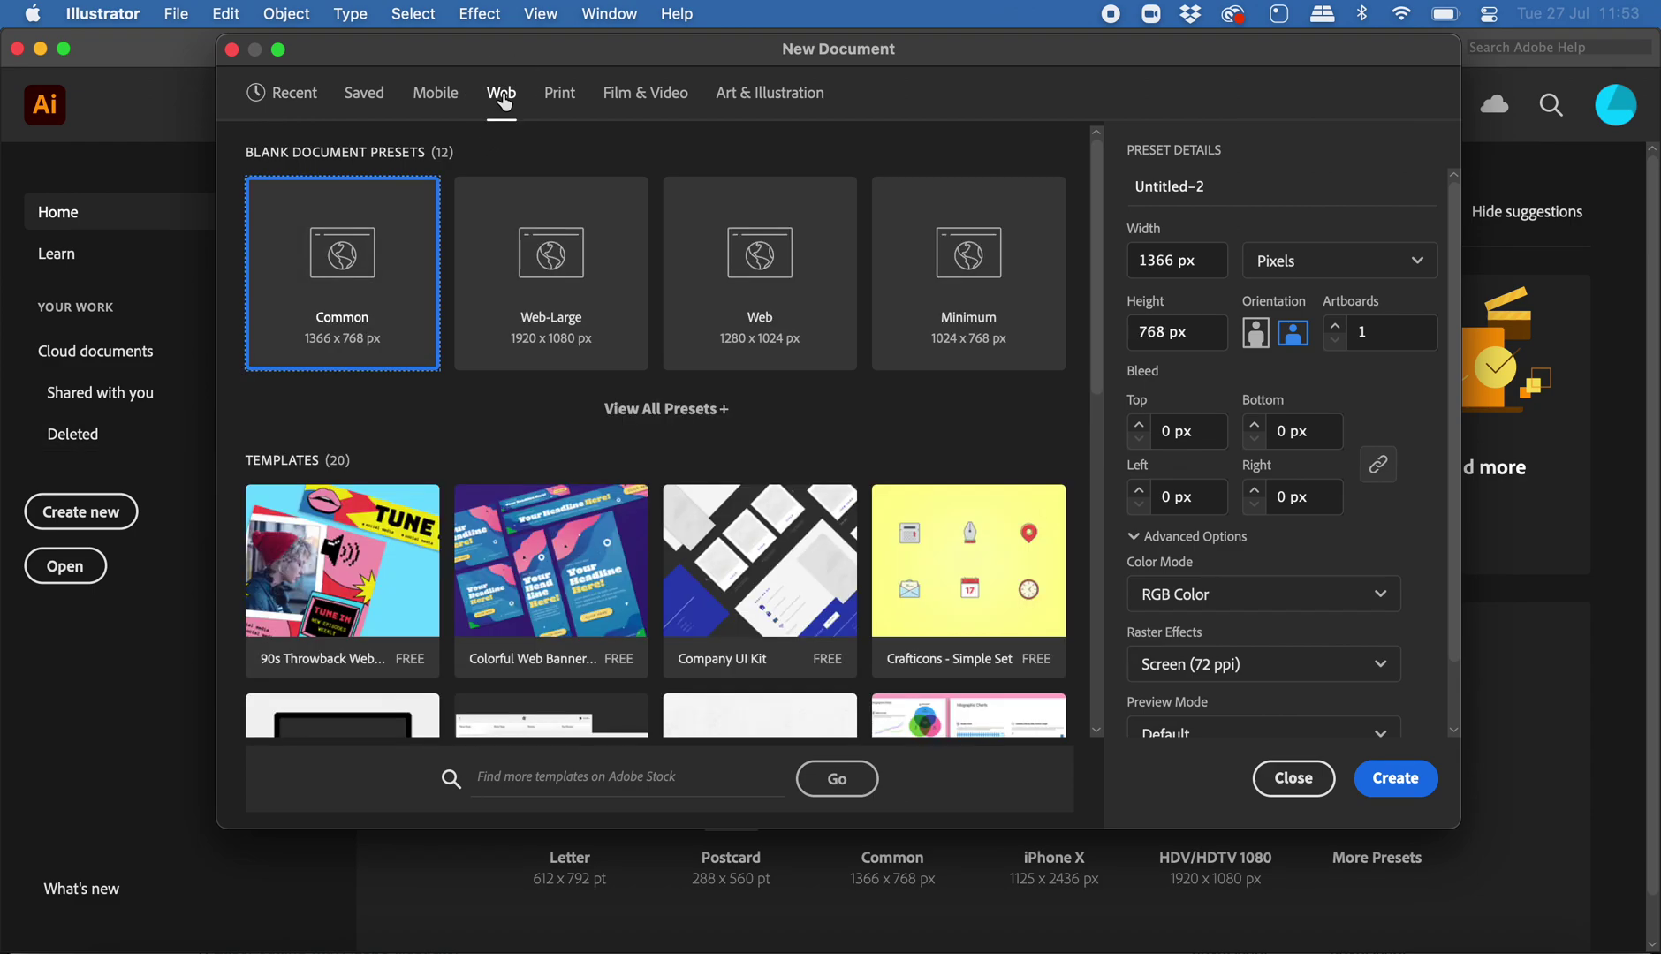
click(571, 321)
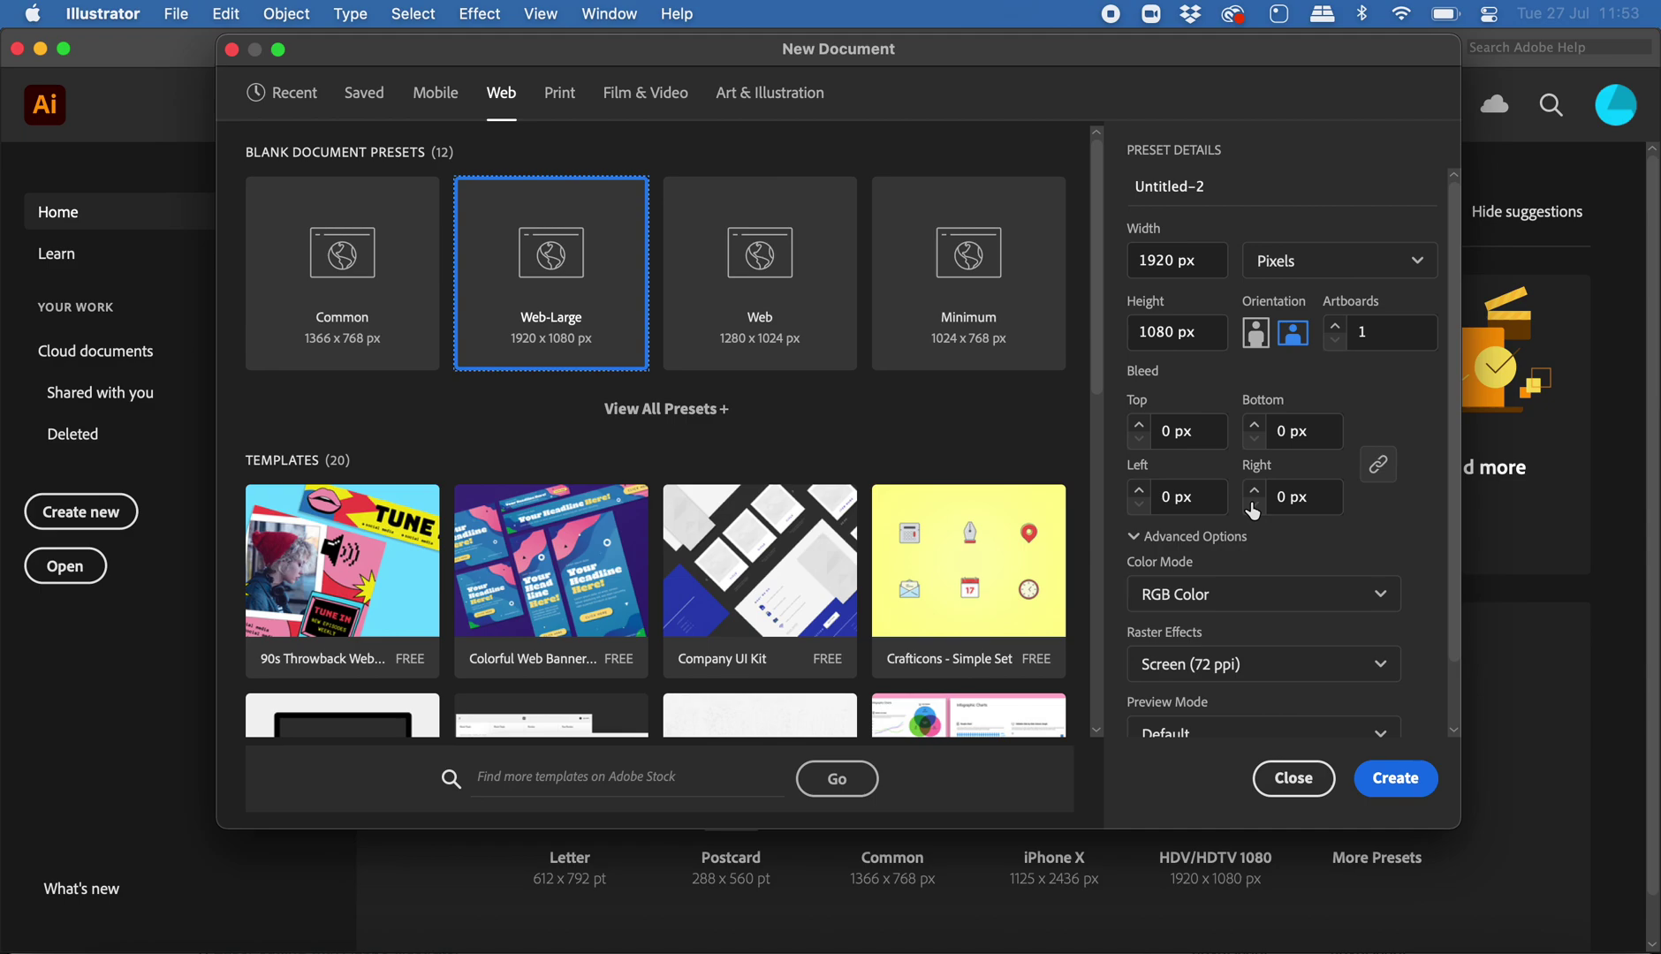
click(1405, 795)
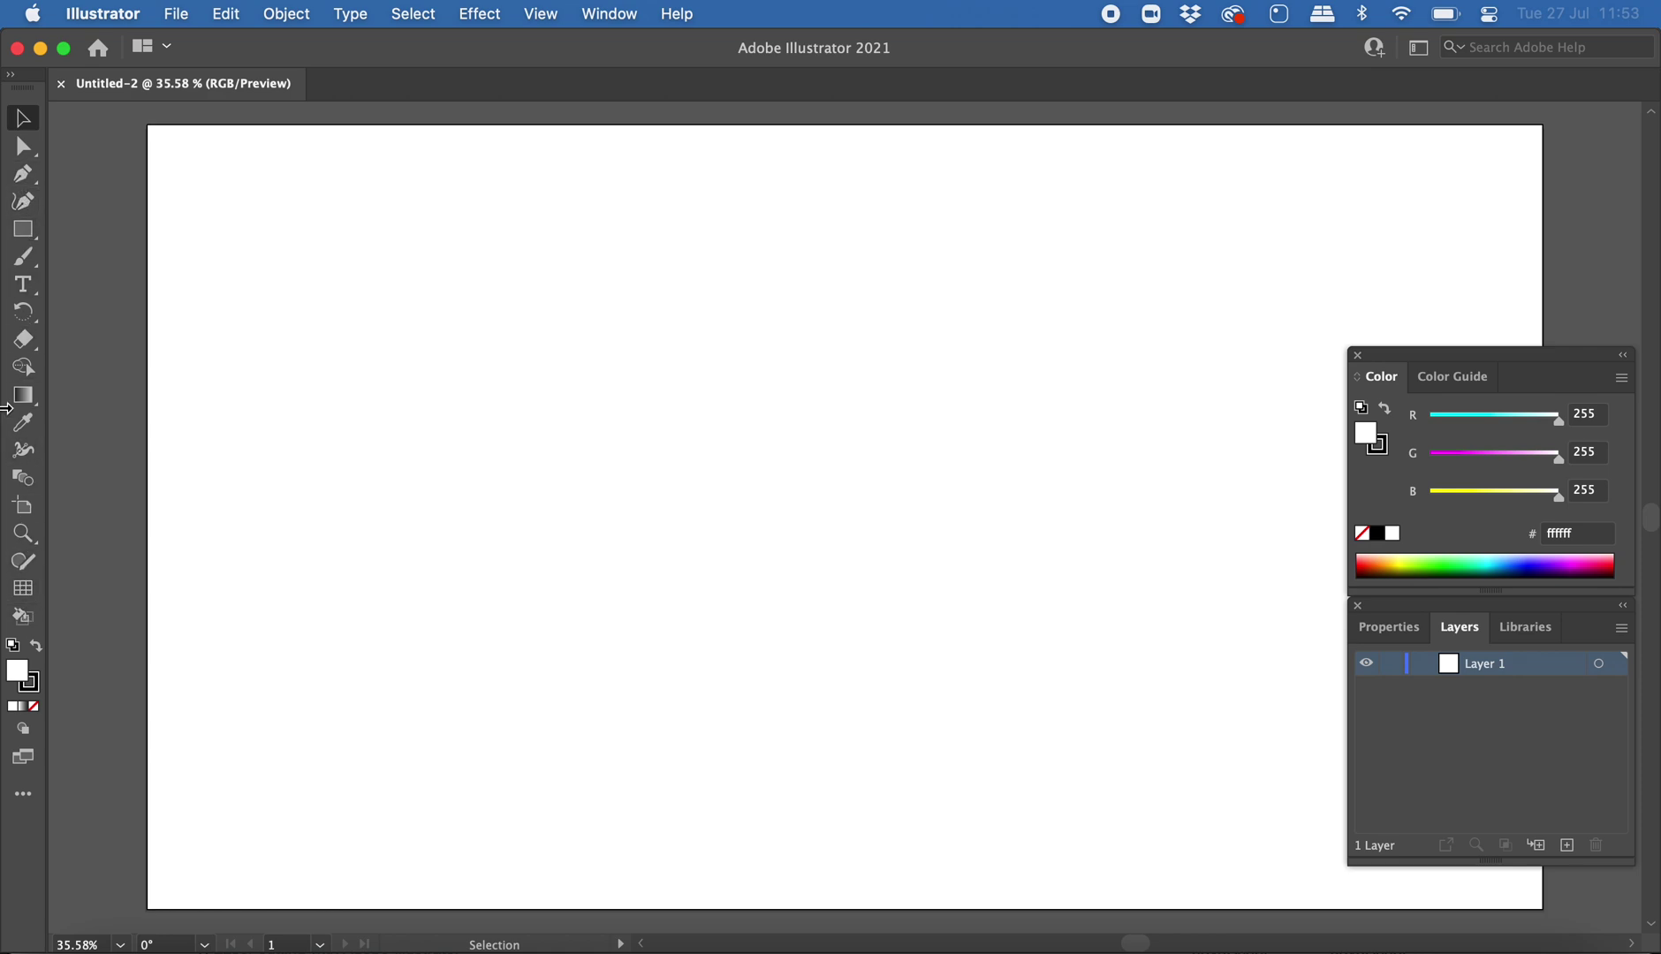
Step: Expand the toolbar to show the full All Tools list
click(25, 803)
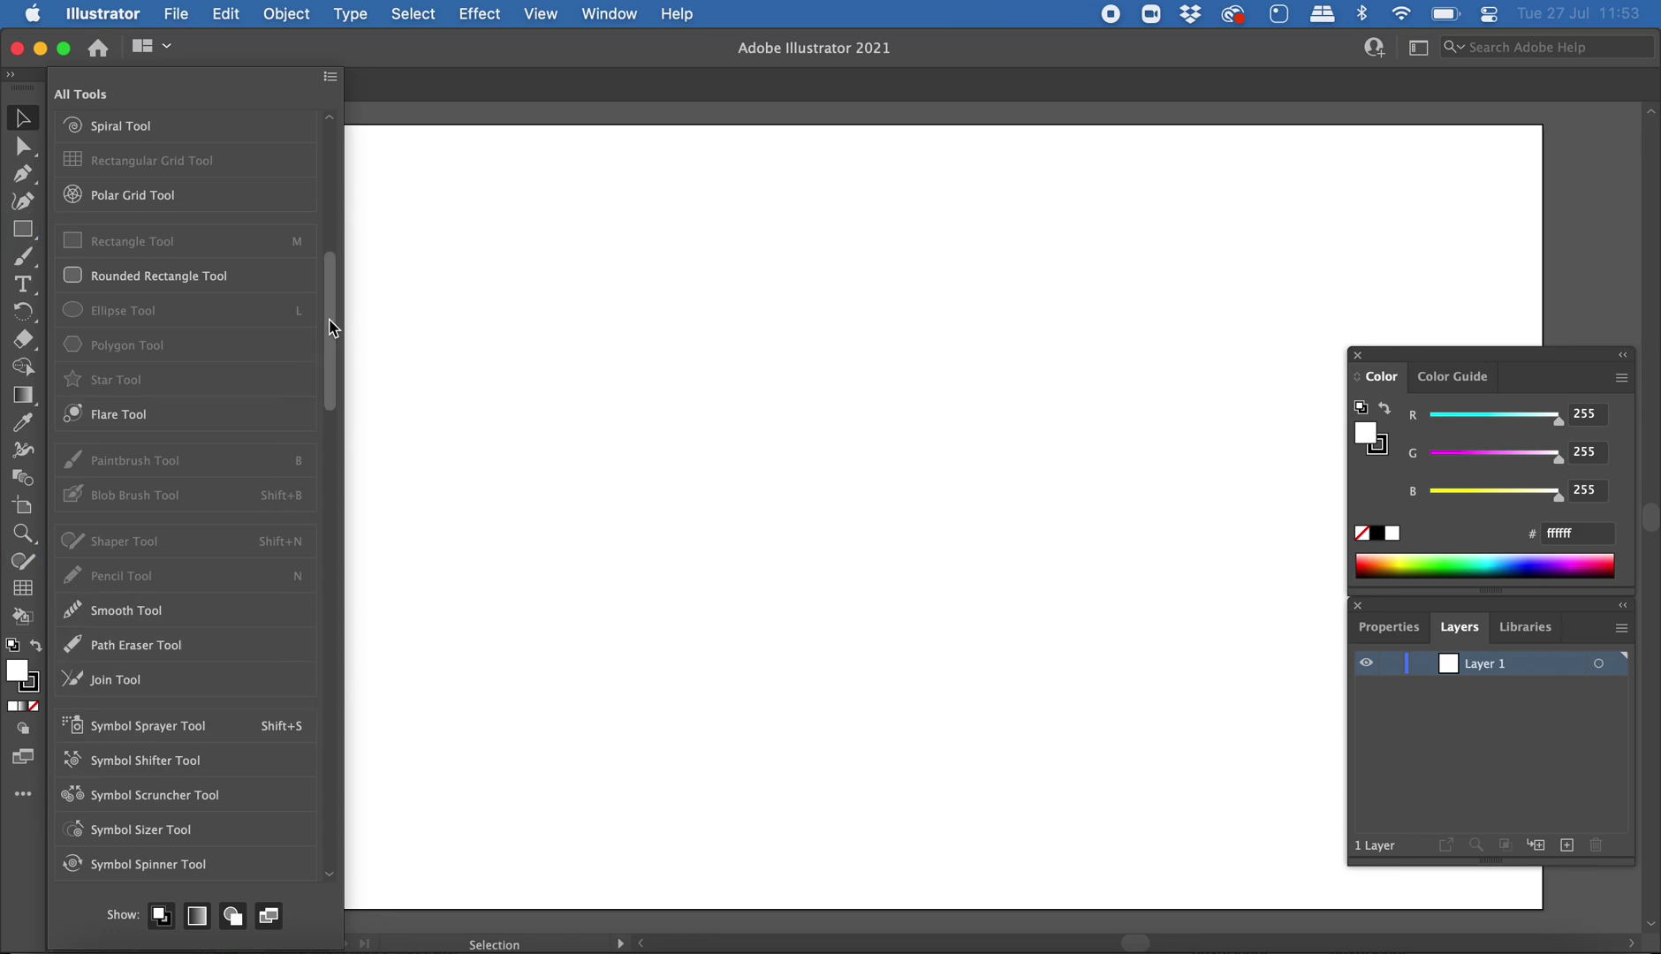
Step: Pick the Shaper Tool from the All Tools list
mouse_move(332, 327)
mouse_down()
mouse_move(330, 365)
mouse_move(326, 323)
mouse_up()
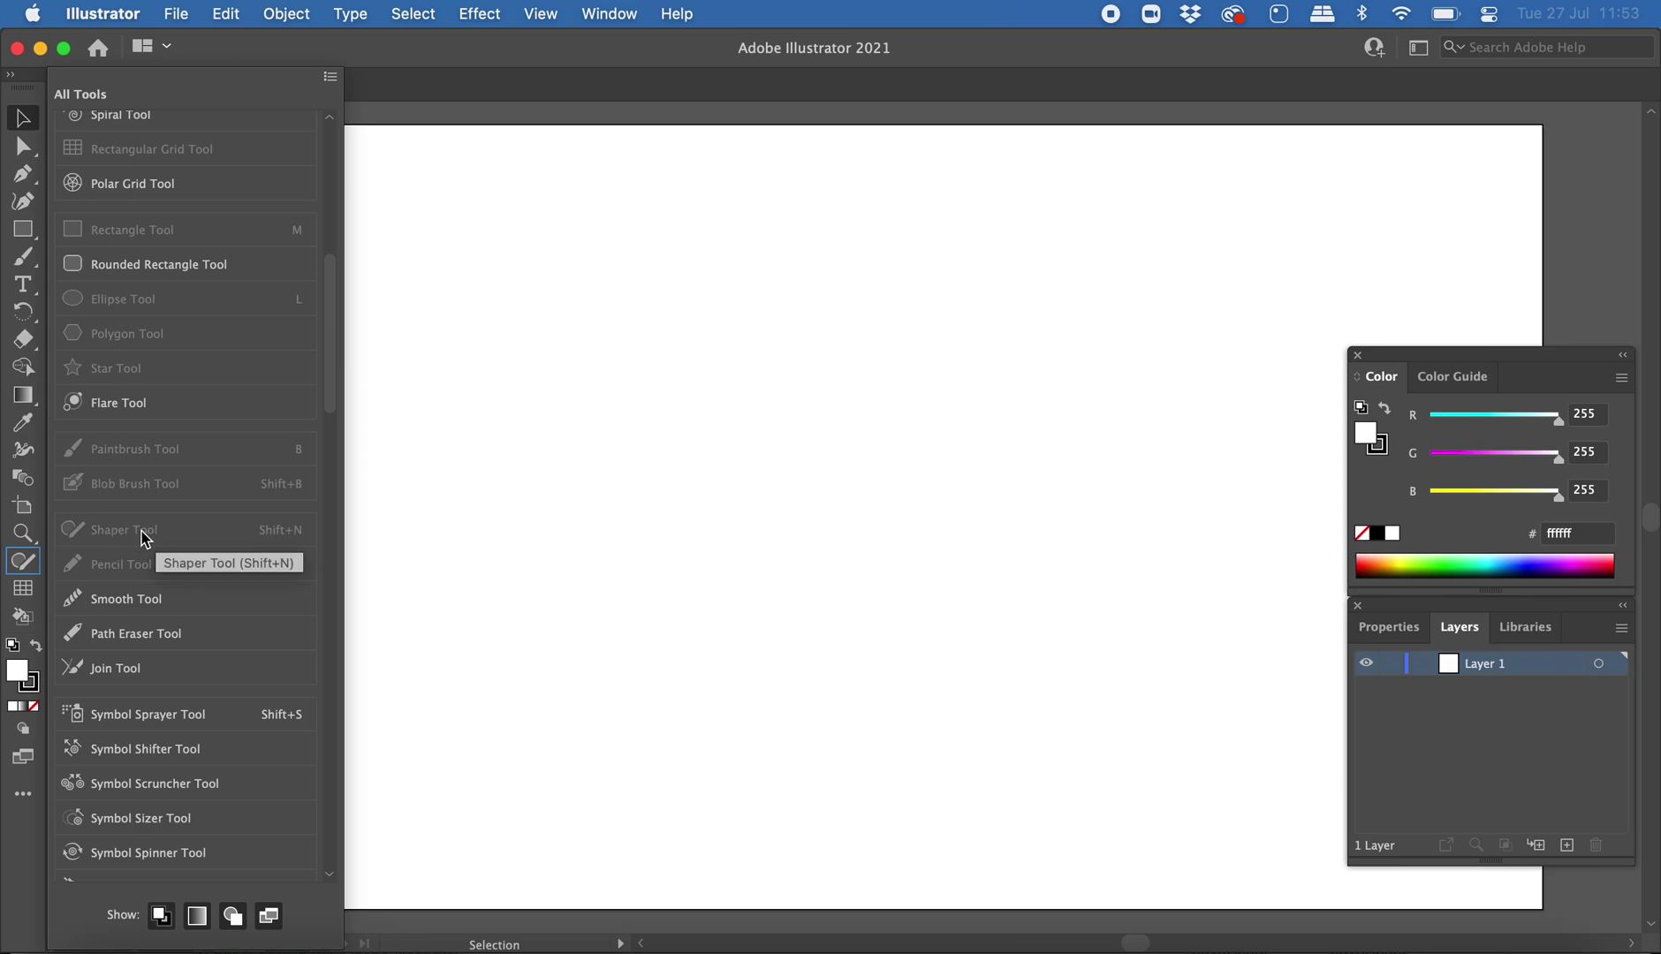
click(24, 563)
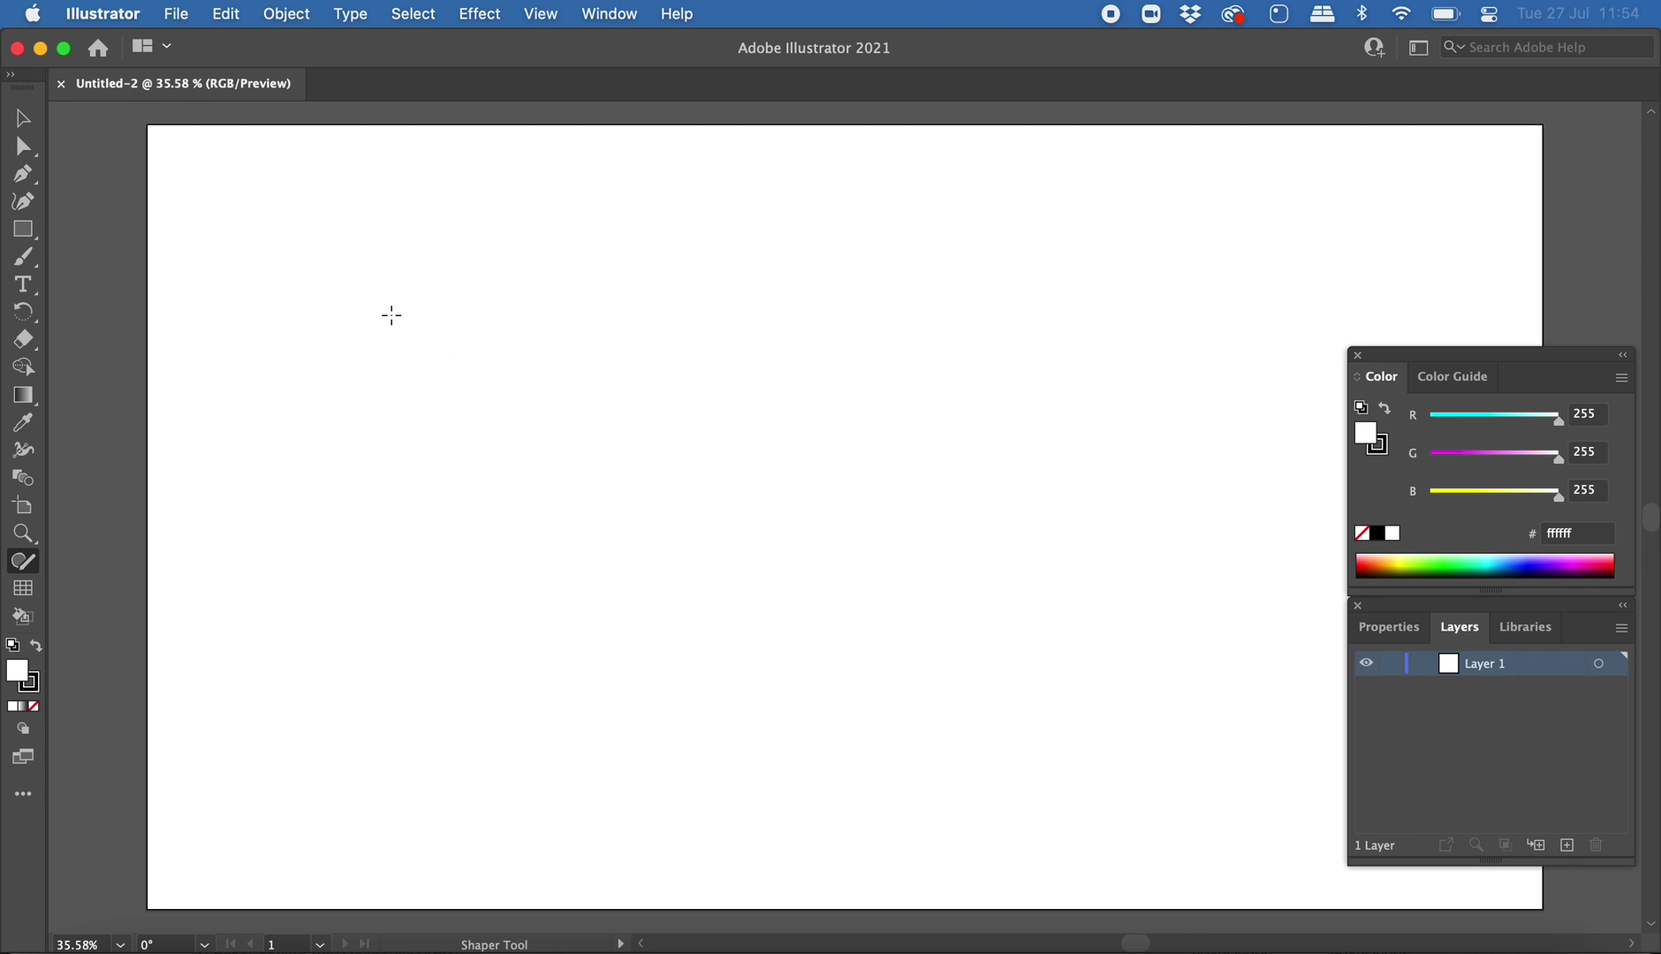
Step: Shaper-sketch a square, triangle, rectangle, circle and tilted oval, then deselect
mouse_move(316, 247)
mouse_down()
mouse_move(306, 389)
mouse_move(471, 388)
mouse_move(454, 246)
mouse_move(311, 253)
mouse_up()
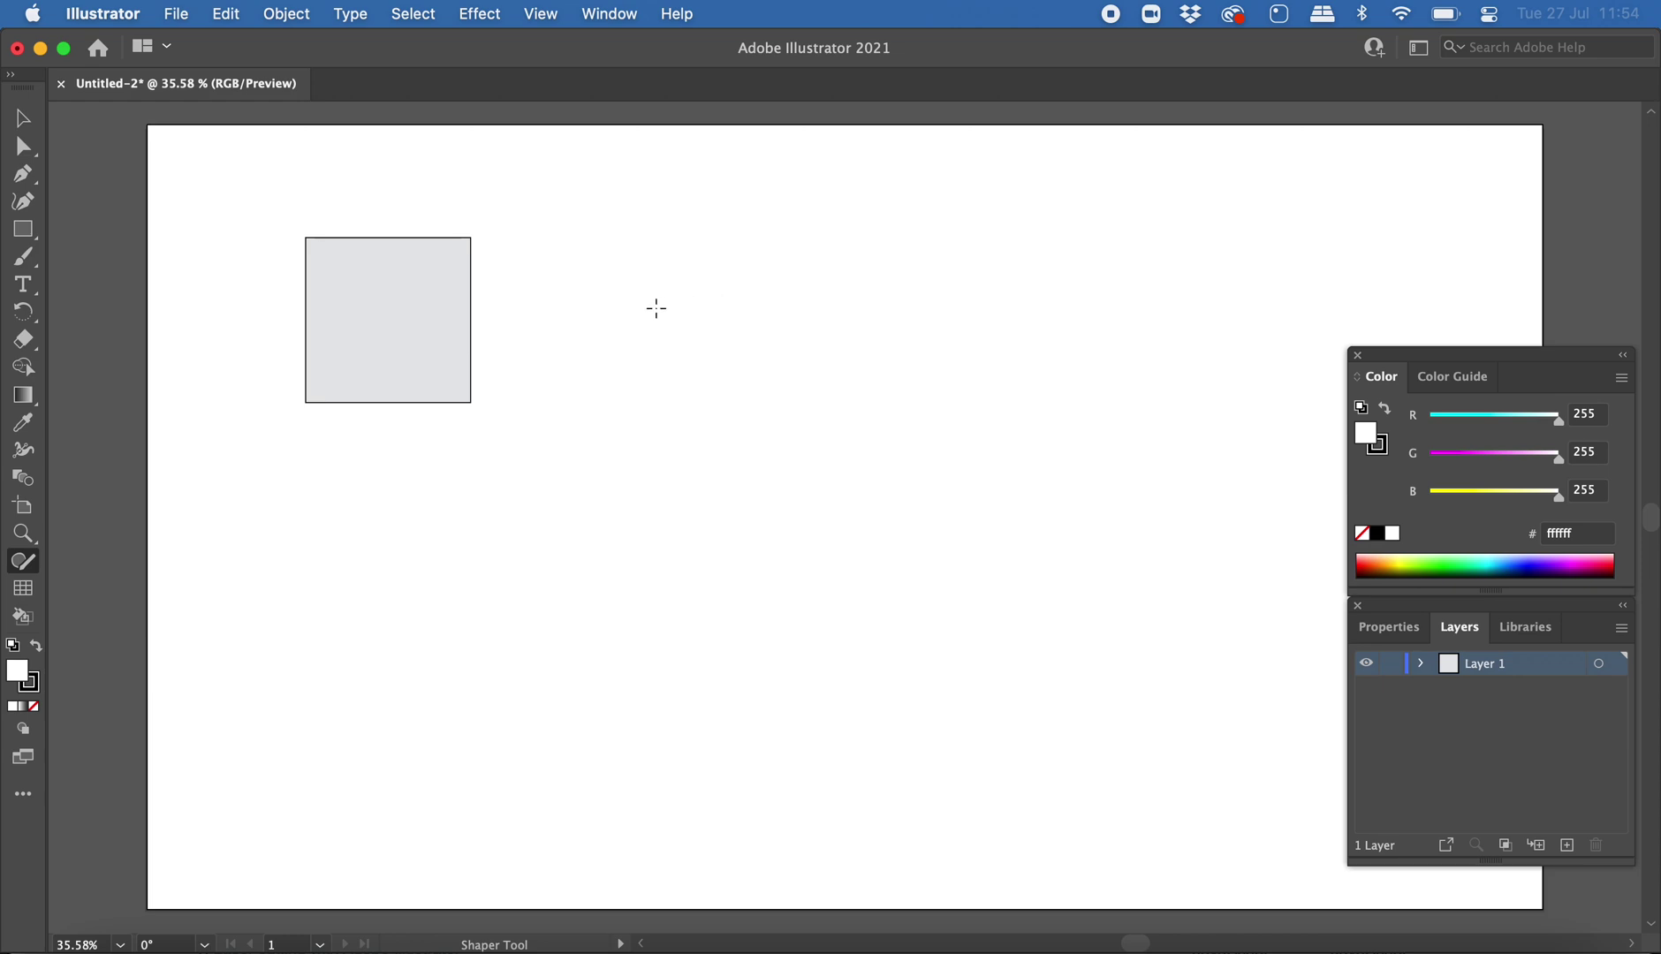
mouse_move(660, 327)
mouse_down()
mouse_move(588, 459)
mouse_move(741, 459)
mouse_move(661, 327)
mouse_up()
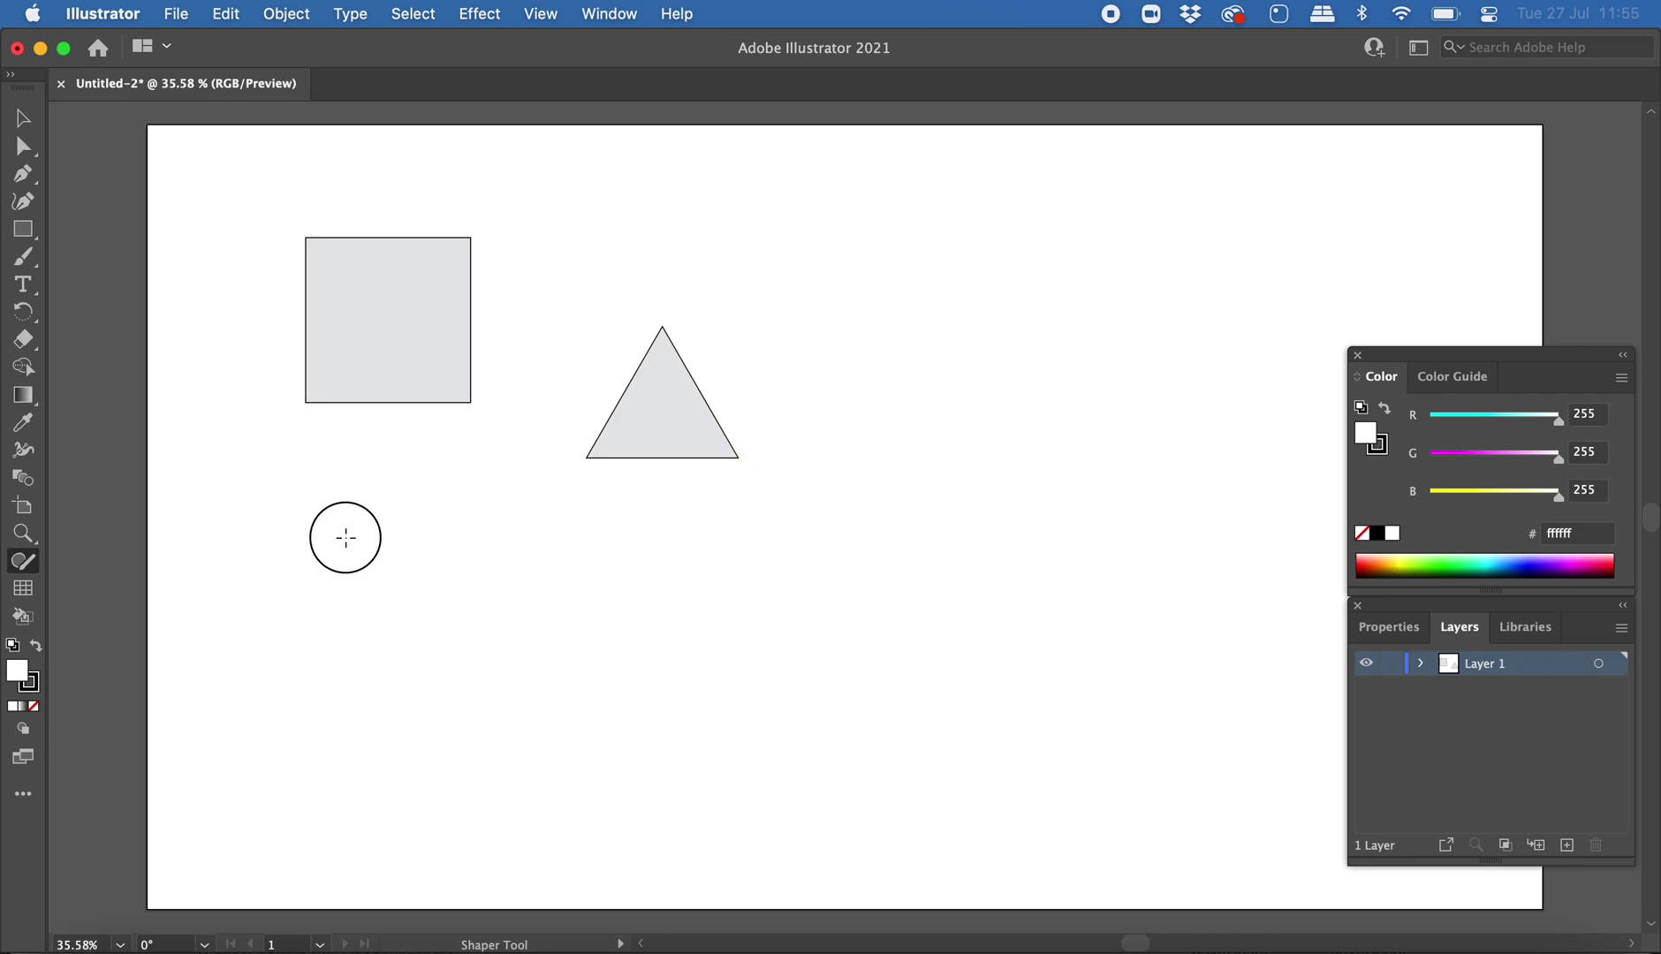
mouse_move(345, 537)
mouse_down()
mouse_move(348, 646)
mouse_move(584, 638)
mouse_move(586, 535)
mouse_move(342, 537)
mouse_up()
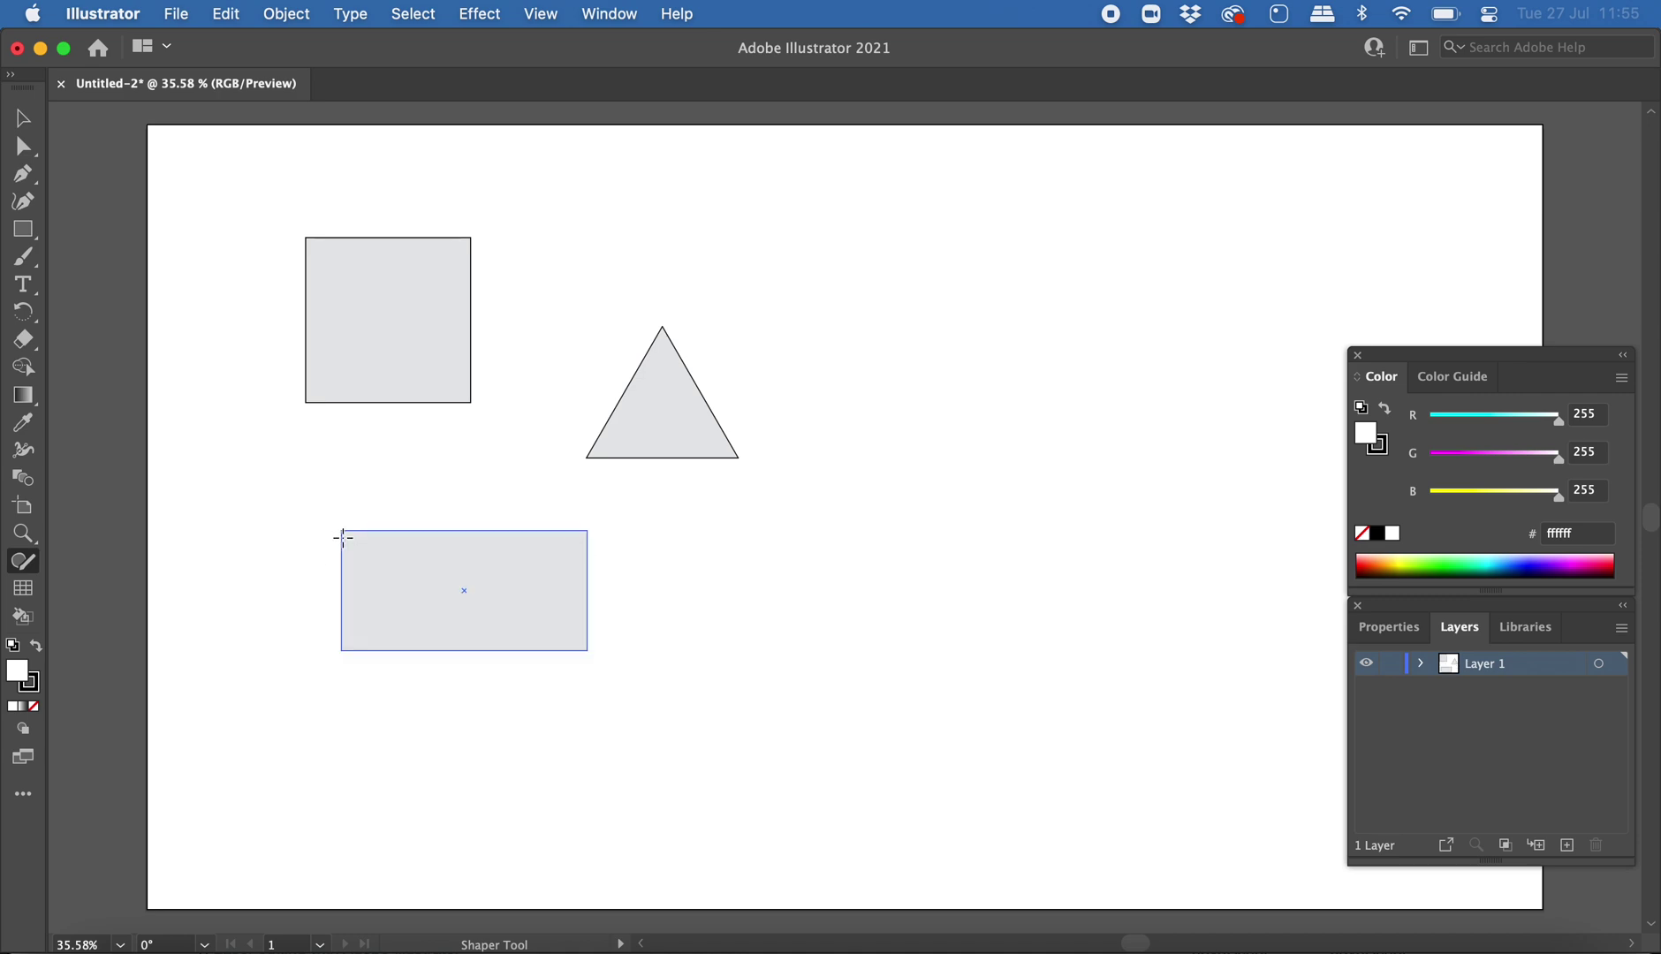
mouse_move(872, 516)
mouse_down()
mouse_move(834, 527)
mouse_move(803, 587)
mouse_move(826, 611)
mouse_move(875, 603)
mouse_move(897, 557)
mouse_move(868, 513)
mouse_up()
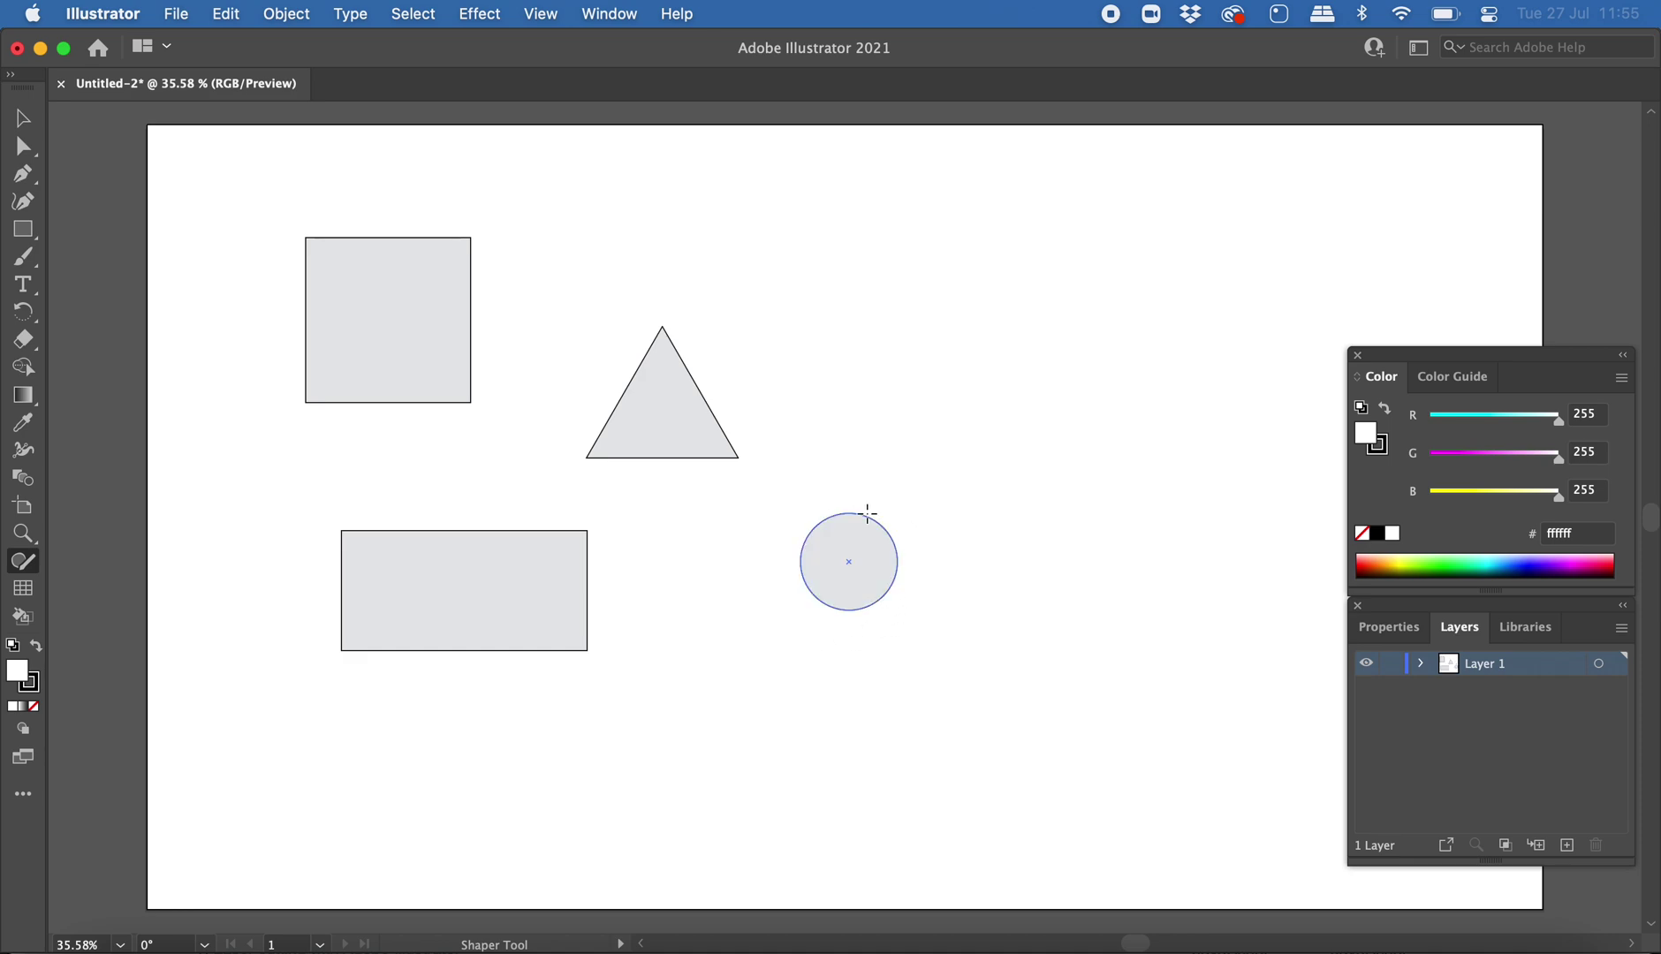
mouse_move(1136, 290)
mouse_down()
mouse_move(1027, 331)
mouse_move(1004, 399)
mouse_move(1021, 451)
mouse_move(1115, 426)
mouse_move(1172, 354)
mouse_move(1129, 287)
mouse_up()
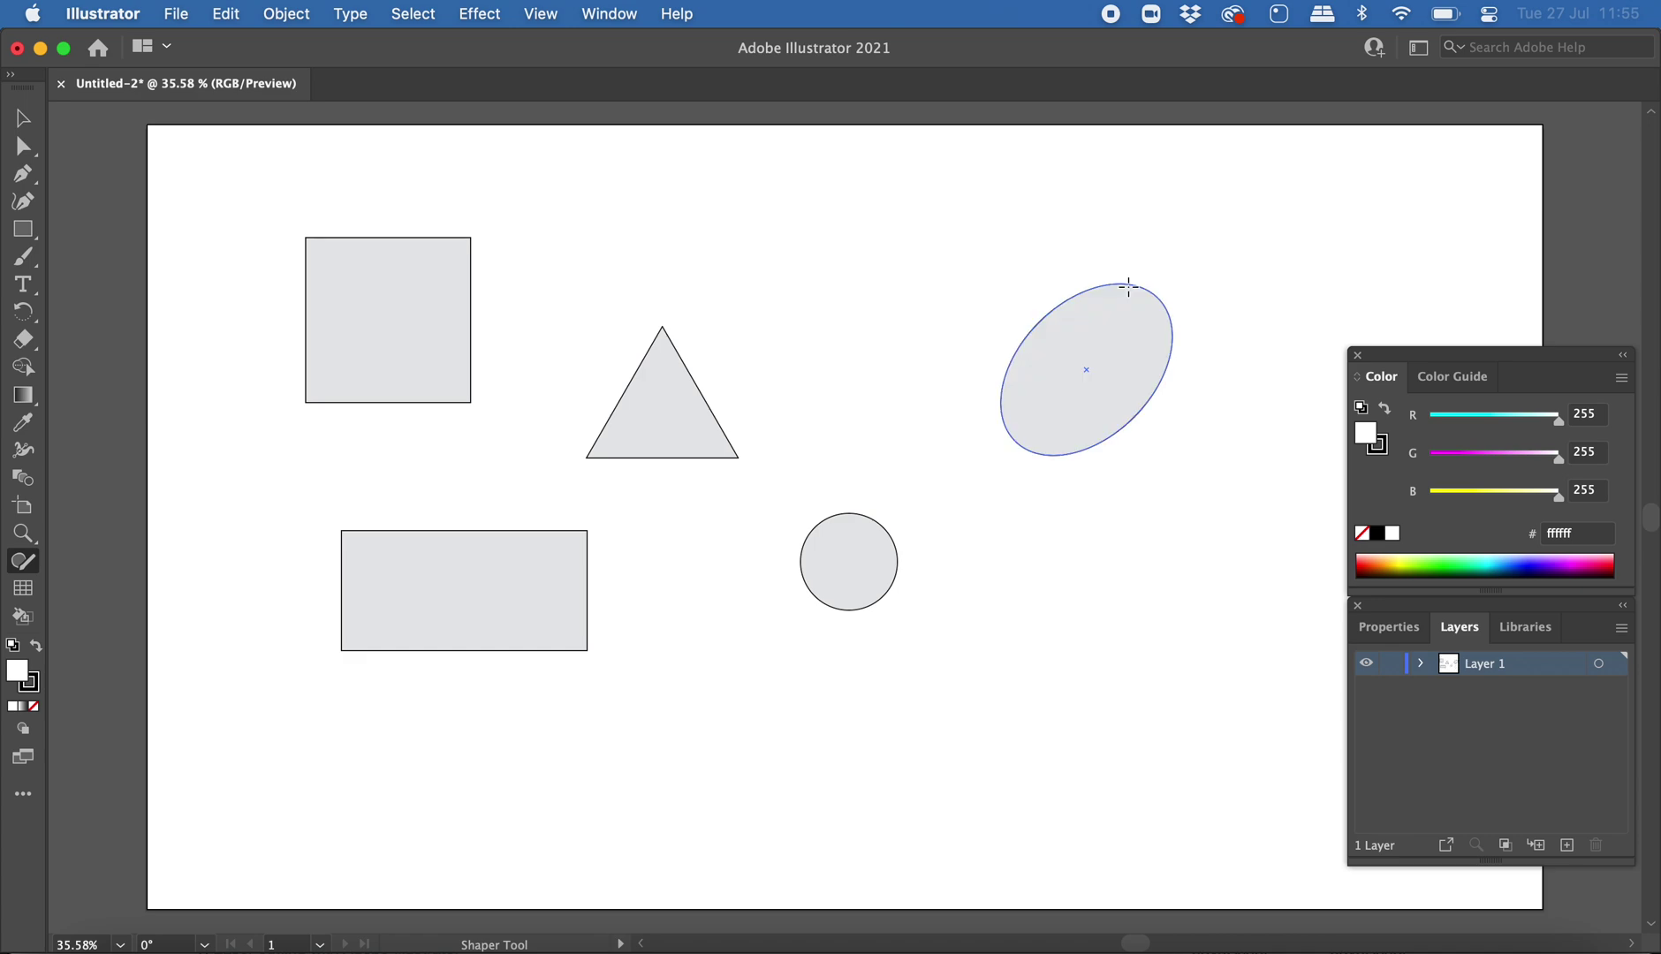
click(806, 309)
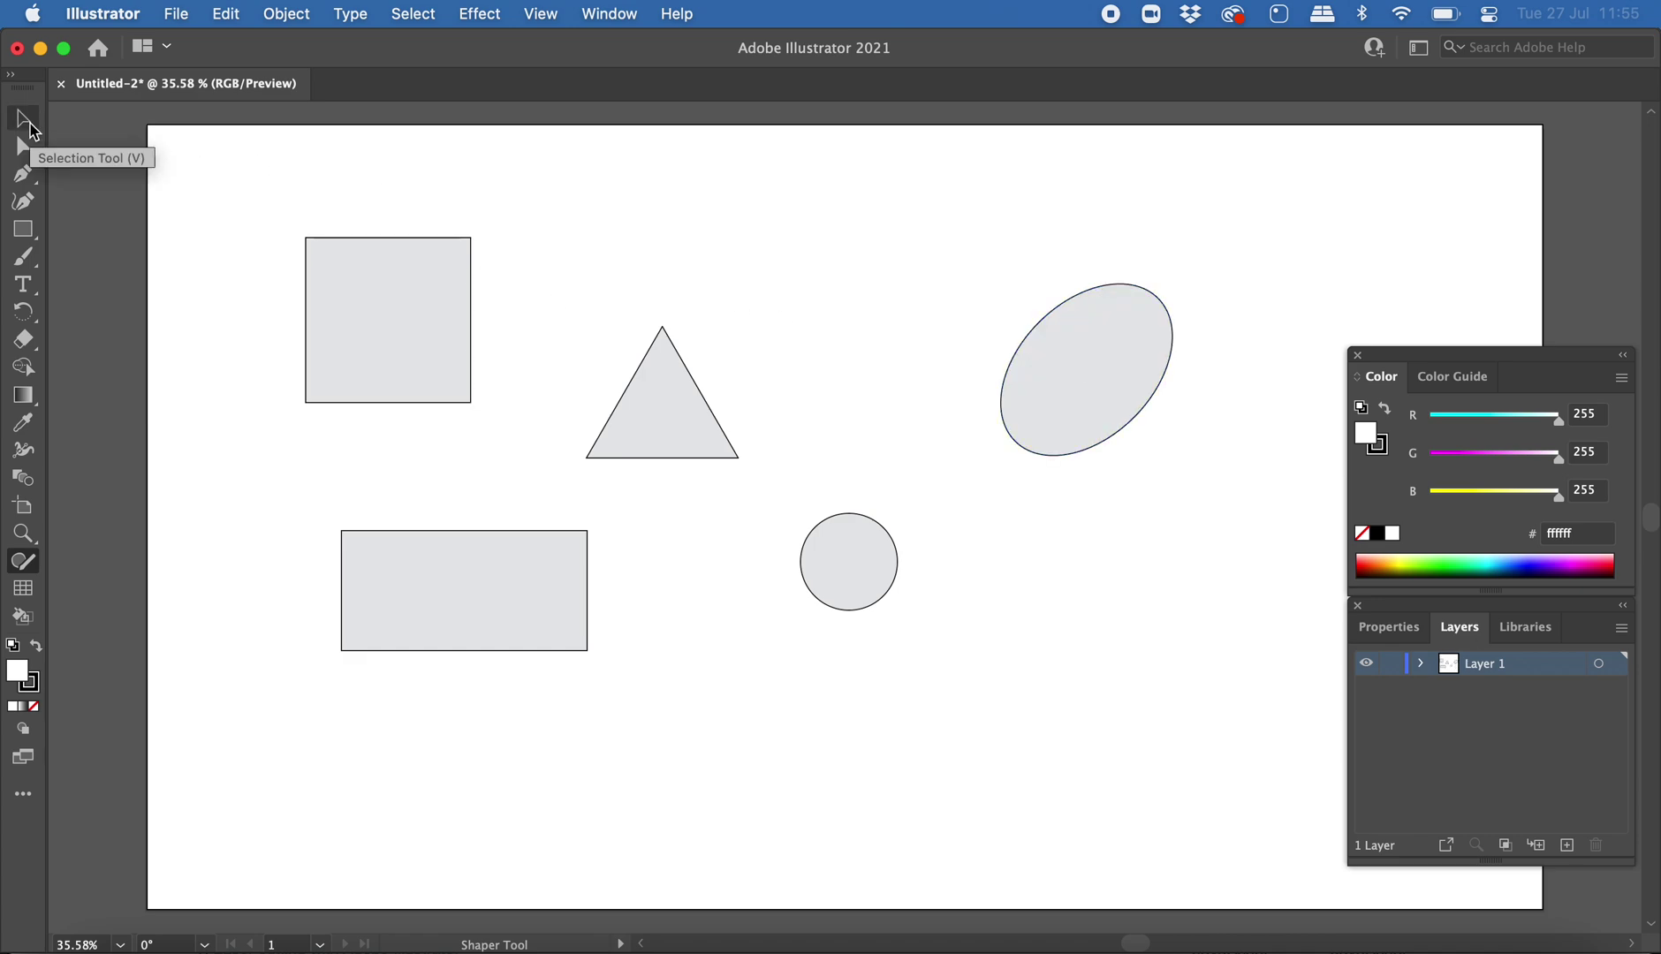
click(29, 130)
click(373, 391)
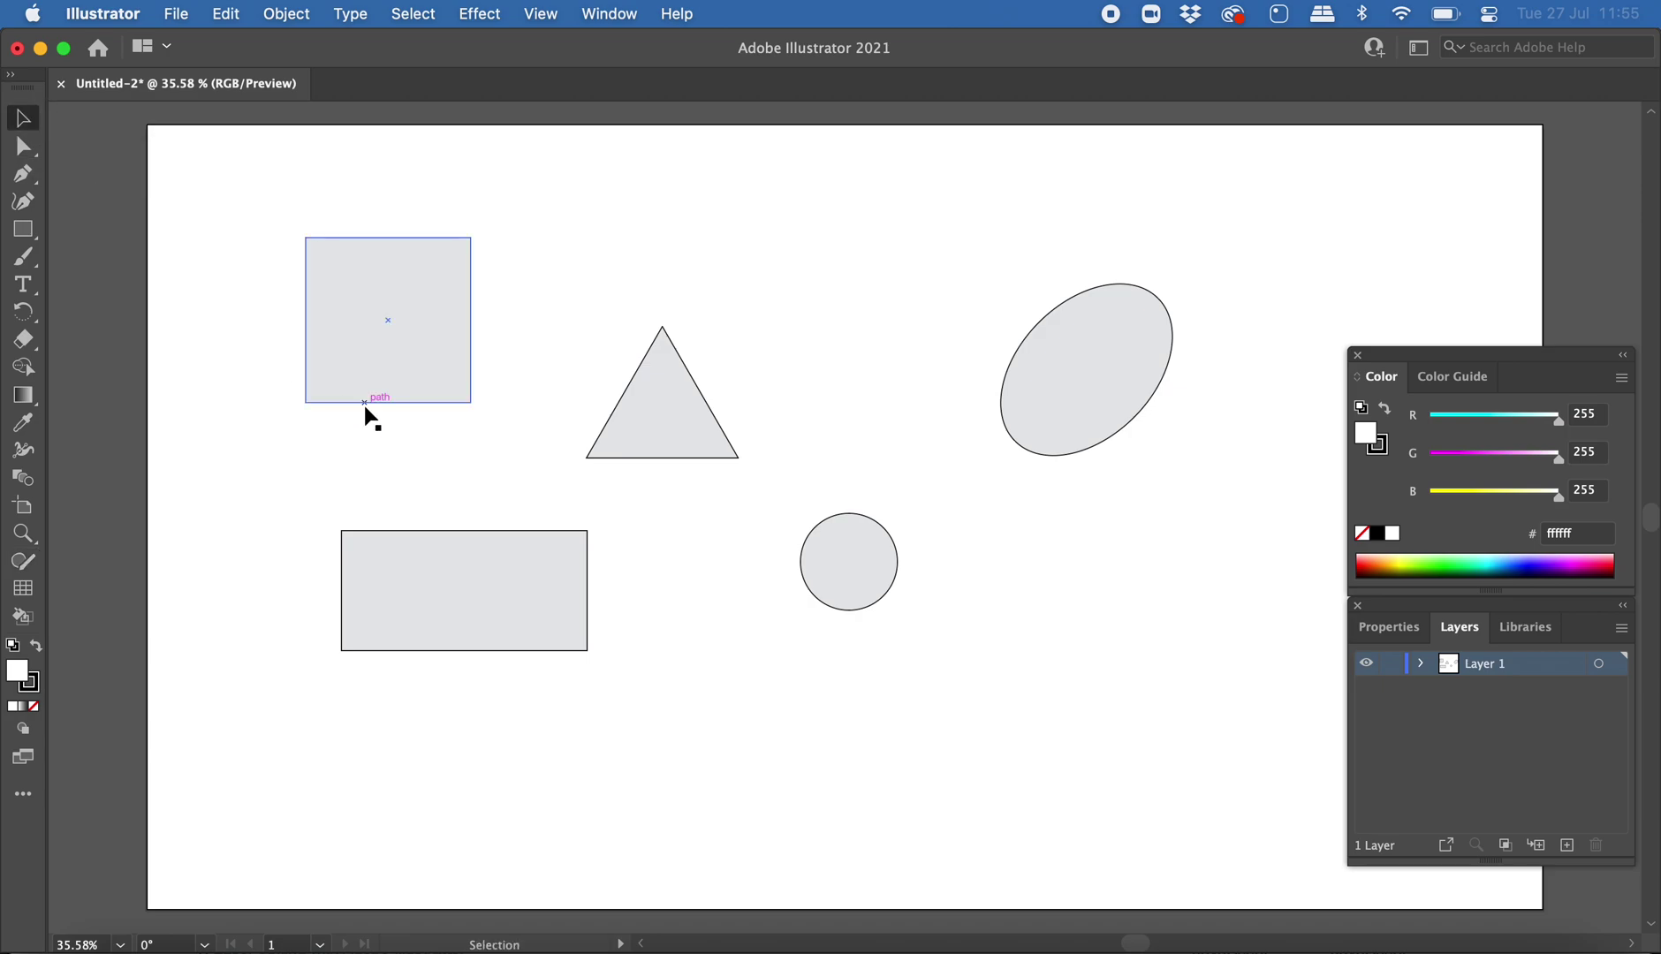
click(427, 397)
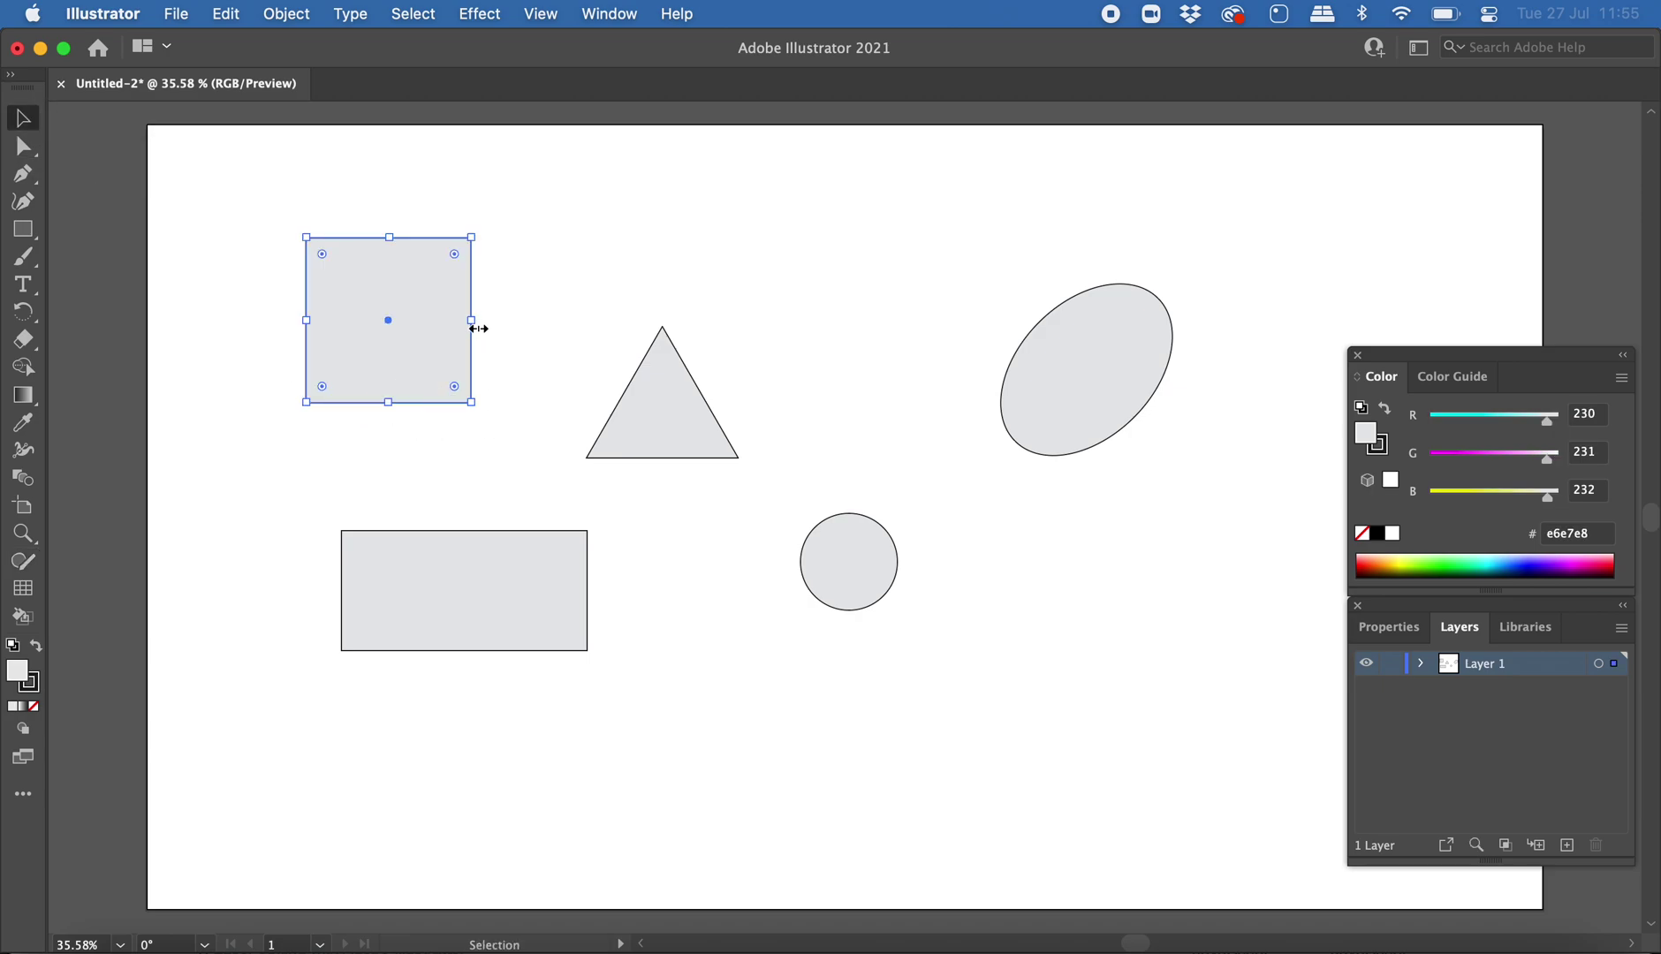
mouse_move(478, 328)
mouse_down()
mouse_move(450, 338)
mouse_move(477, 329)
mouse_up()
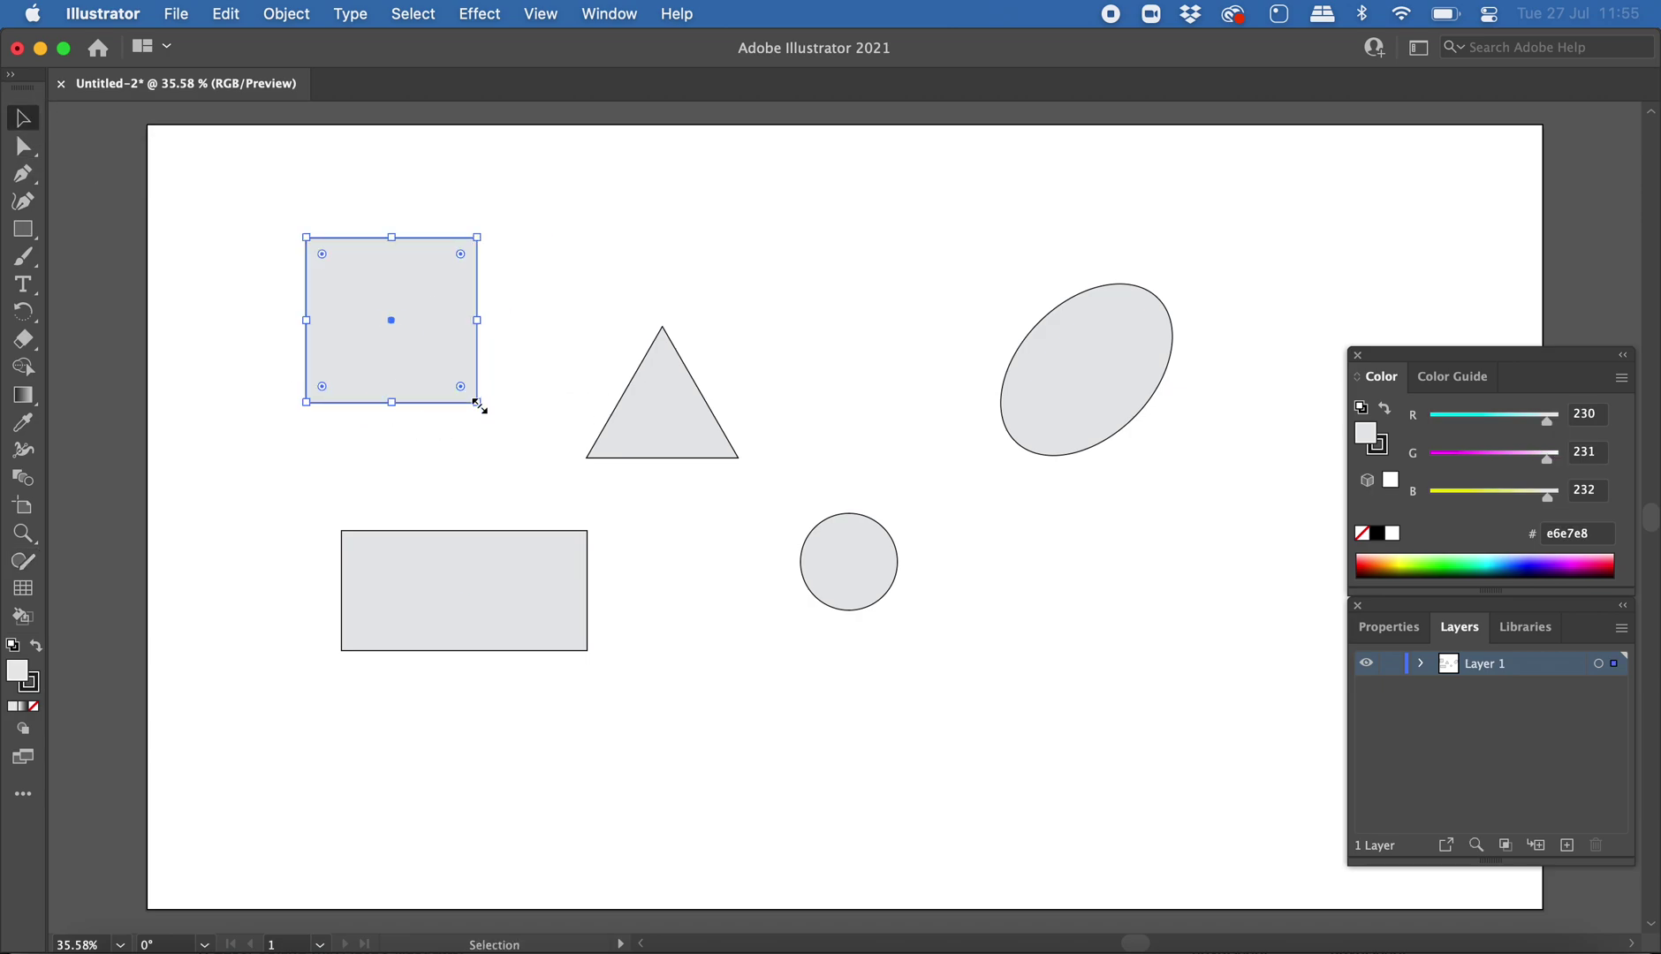
mouse_move(478, 405)
mouse_down()
mouse_move(461, 386)
mouse_move(471, 396)
mouse_up()
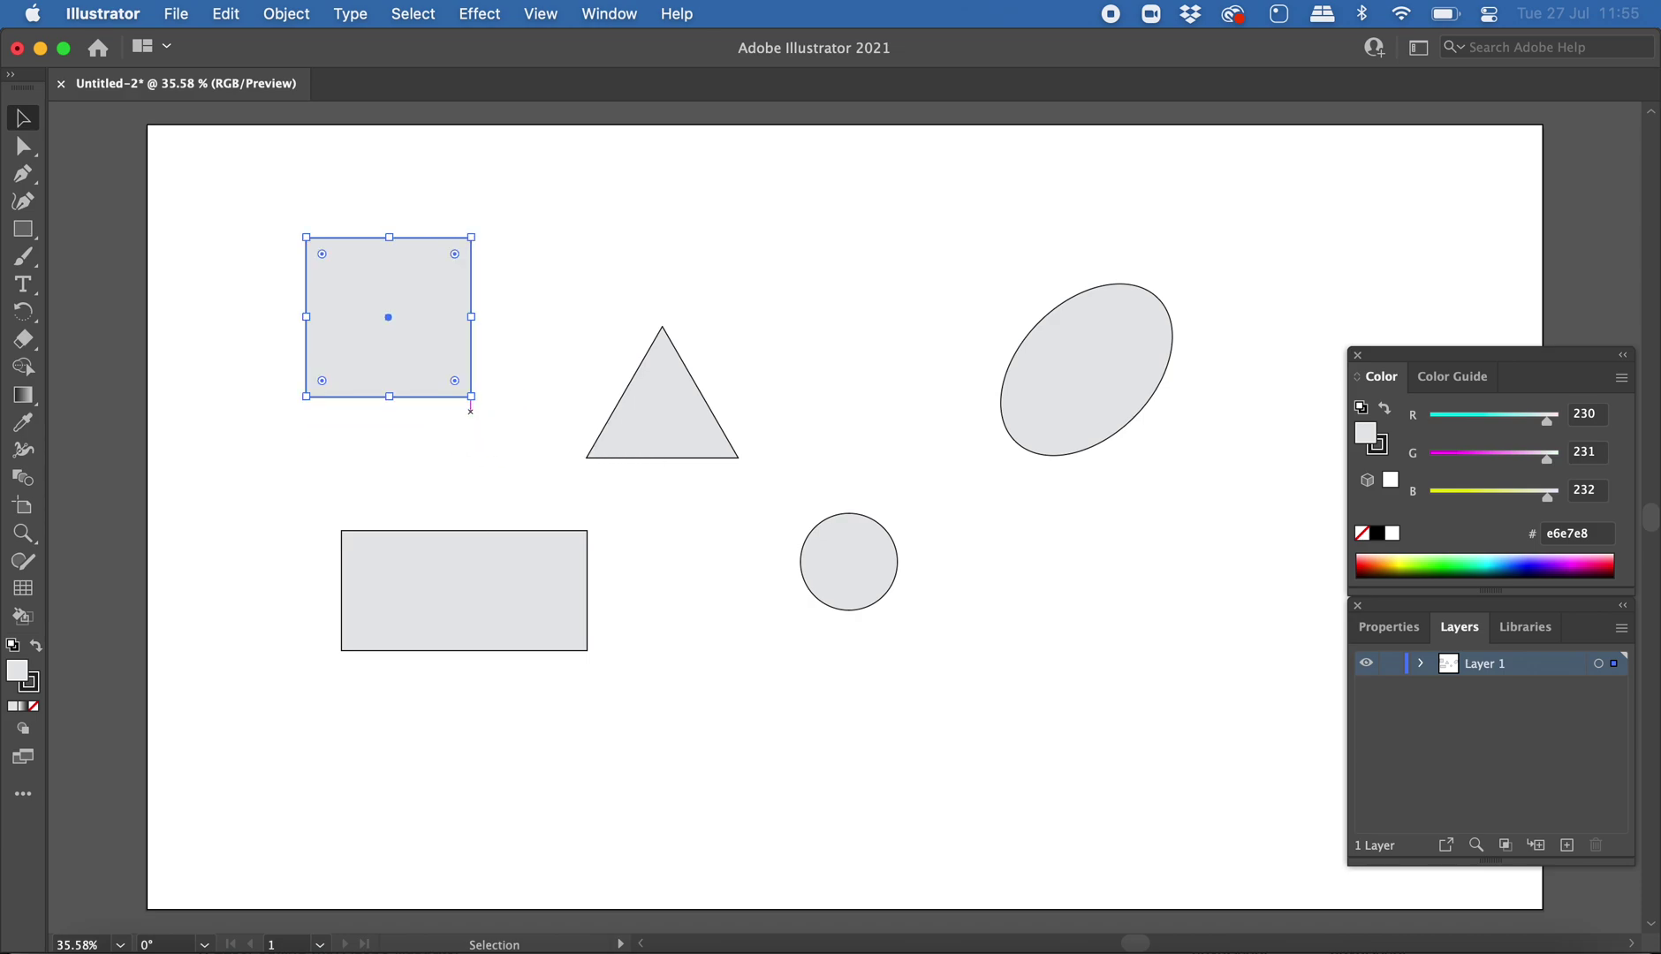
click(678, 353)
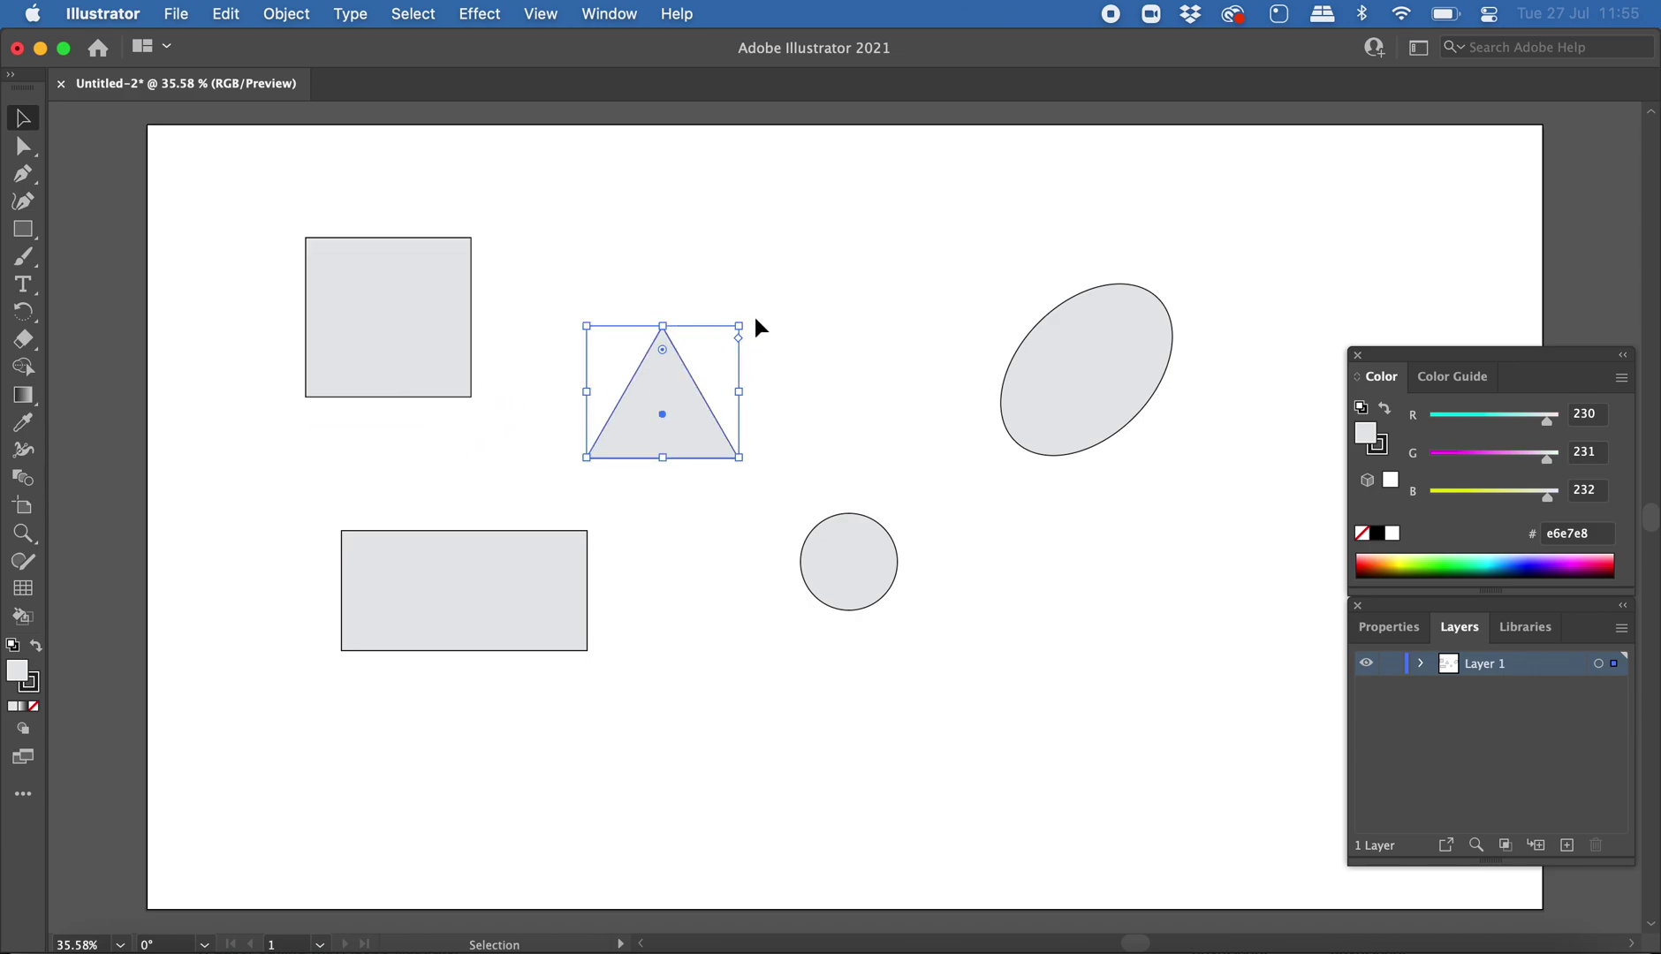
mouse_move(748, 320)
mouse_down()
mouse_move(663, 300)
mouse_move(776, 347)
mouse_move(731, 312)
mouse_move(741, 327)
mouse_up()
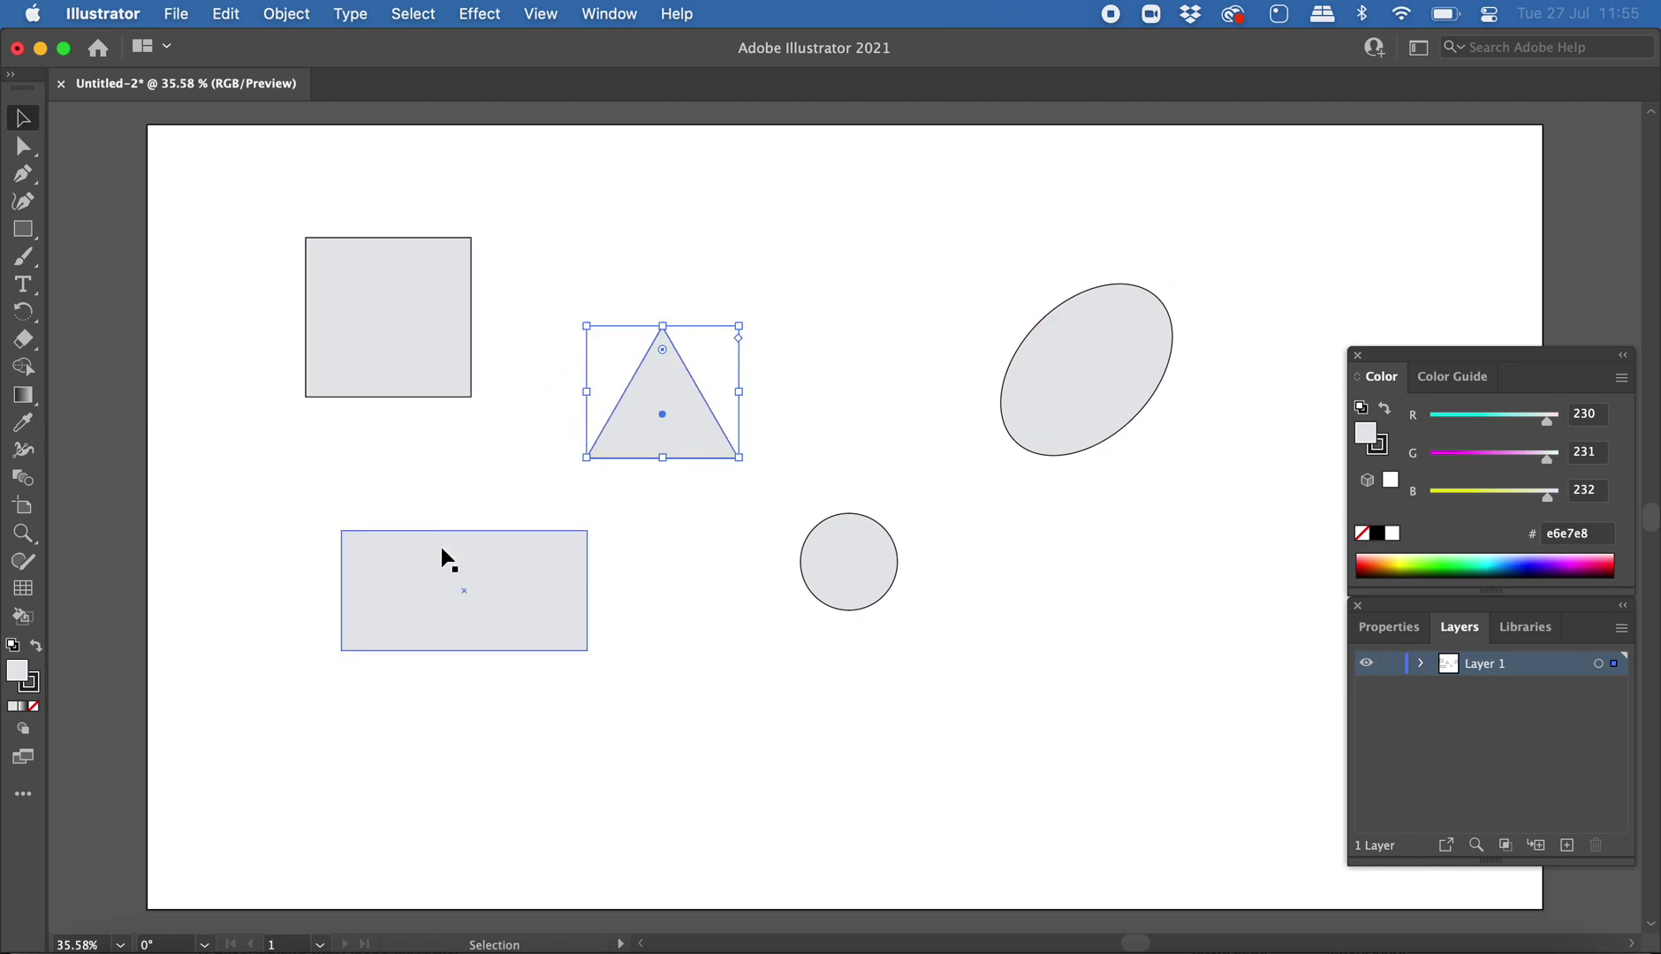
click(434, 562)
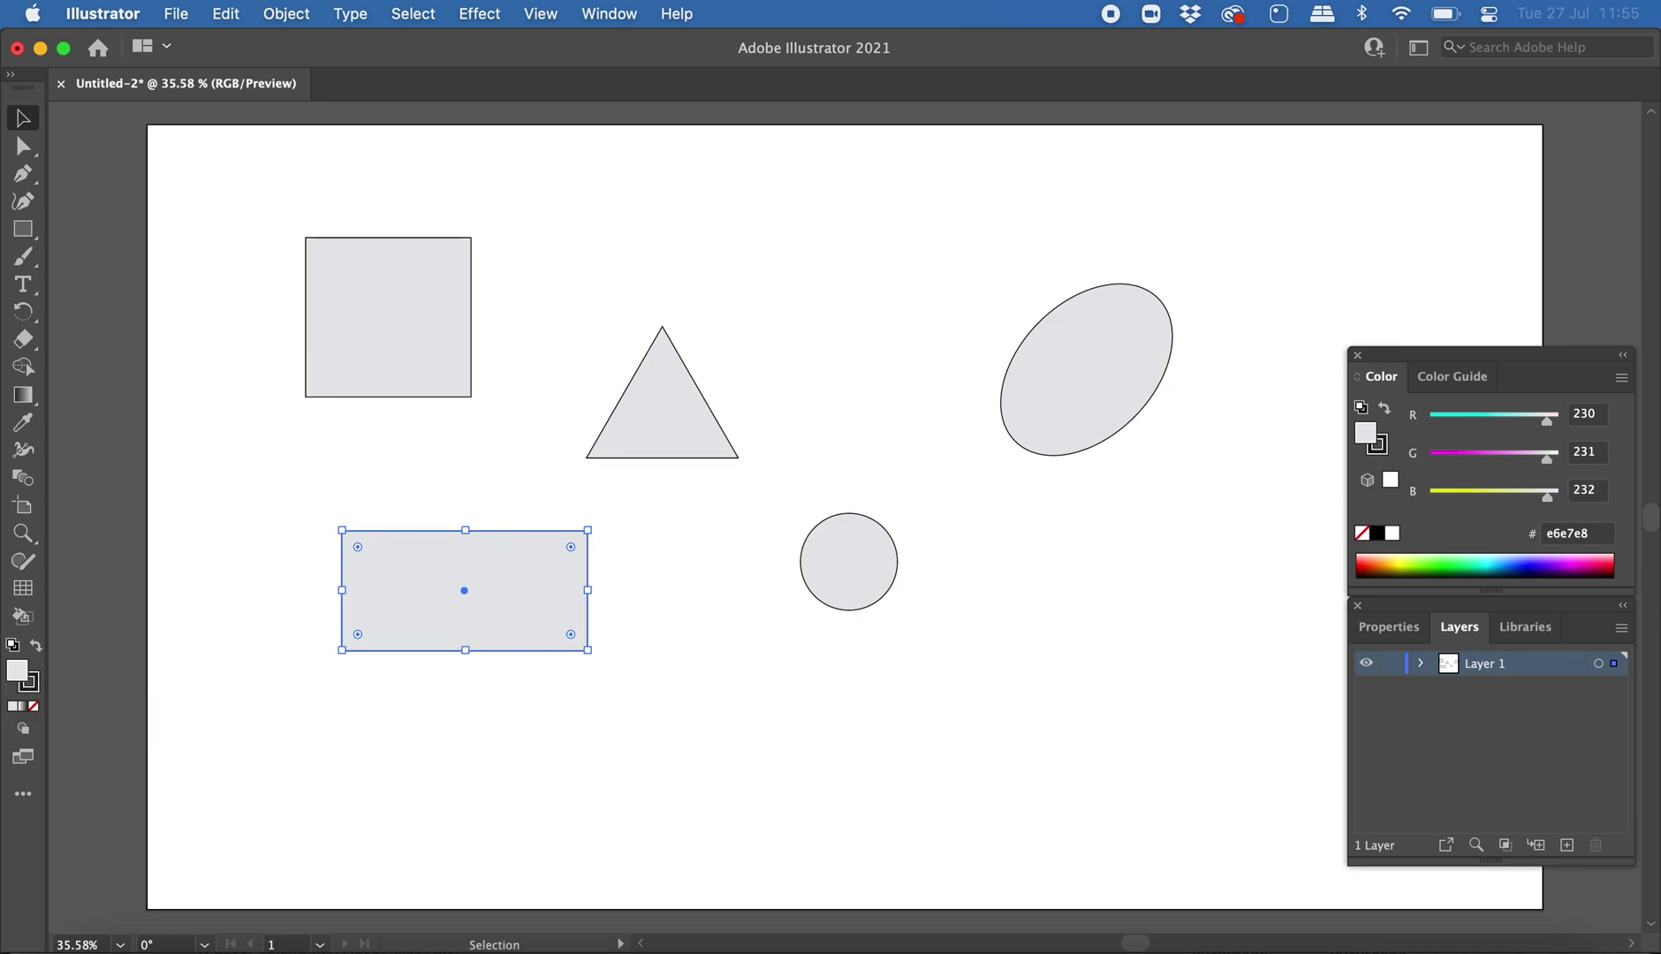
double_click(16, 672)
Step: Fill the rectangle with blue 2180ce and set its stroke colour to pink d394a6
click(269, 324)
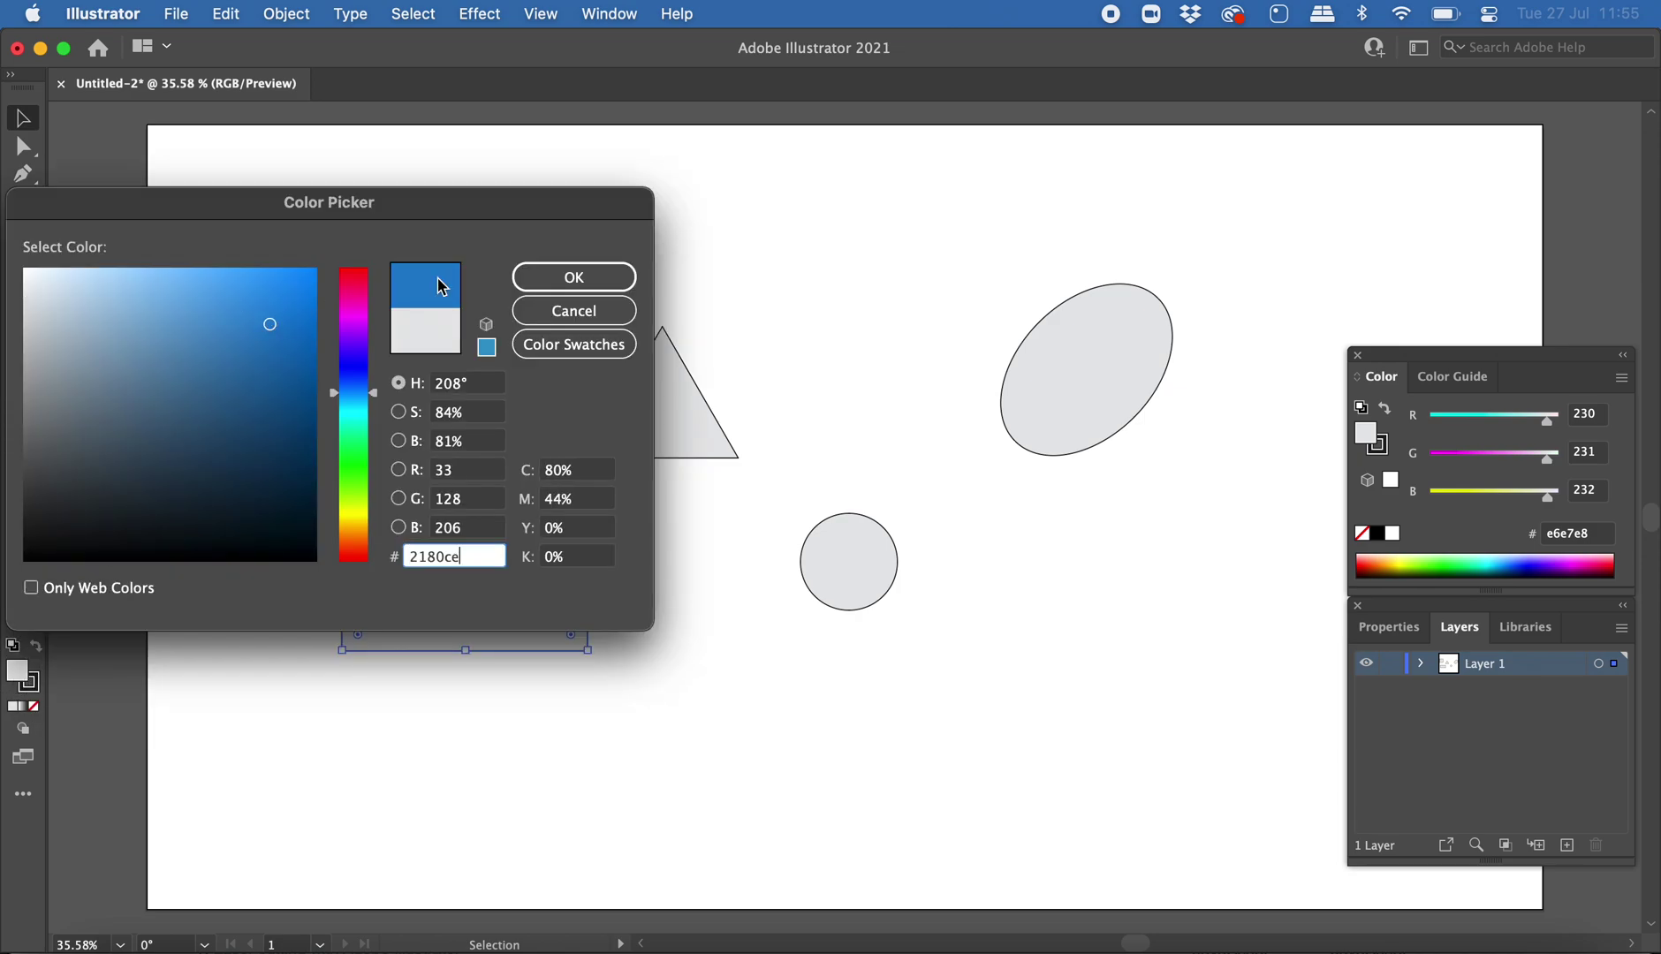
click(522, 283)
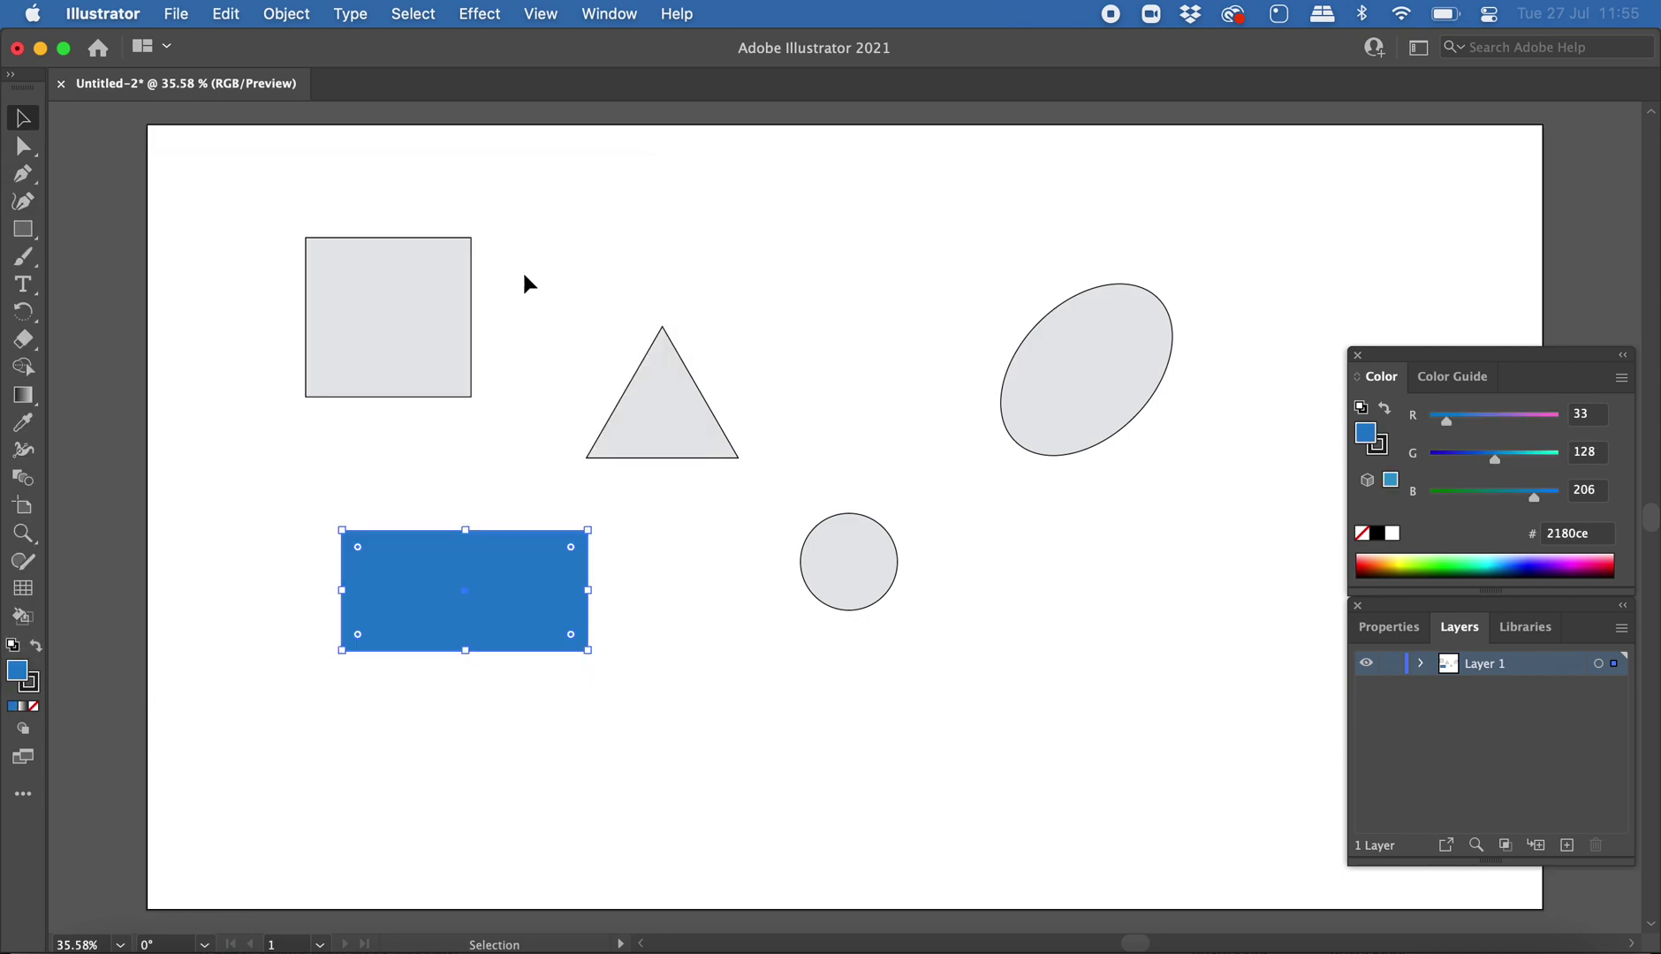
double_click(30, 684)
click(115, 318)
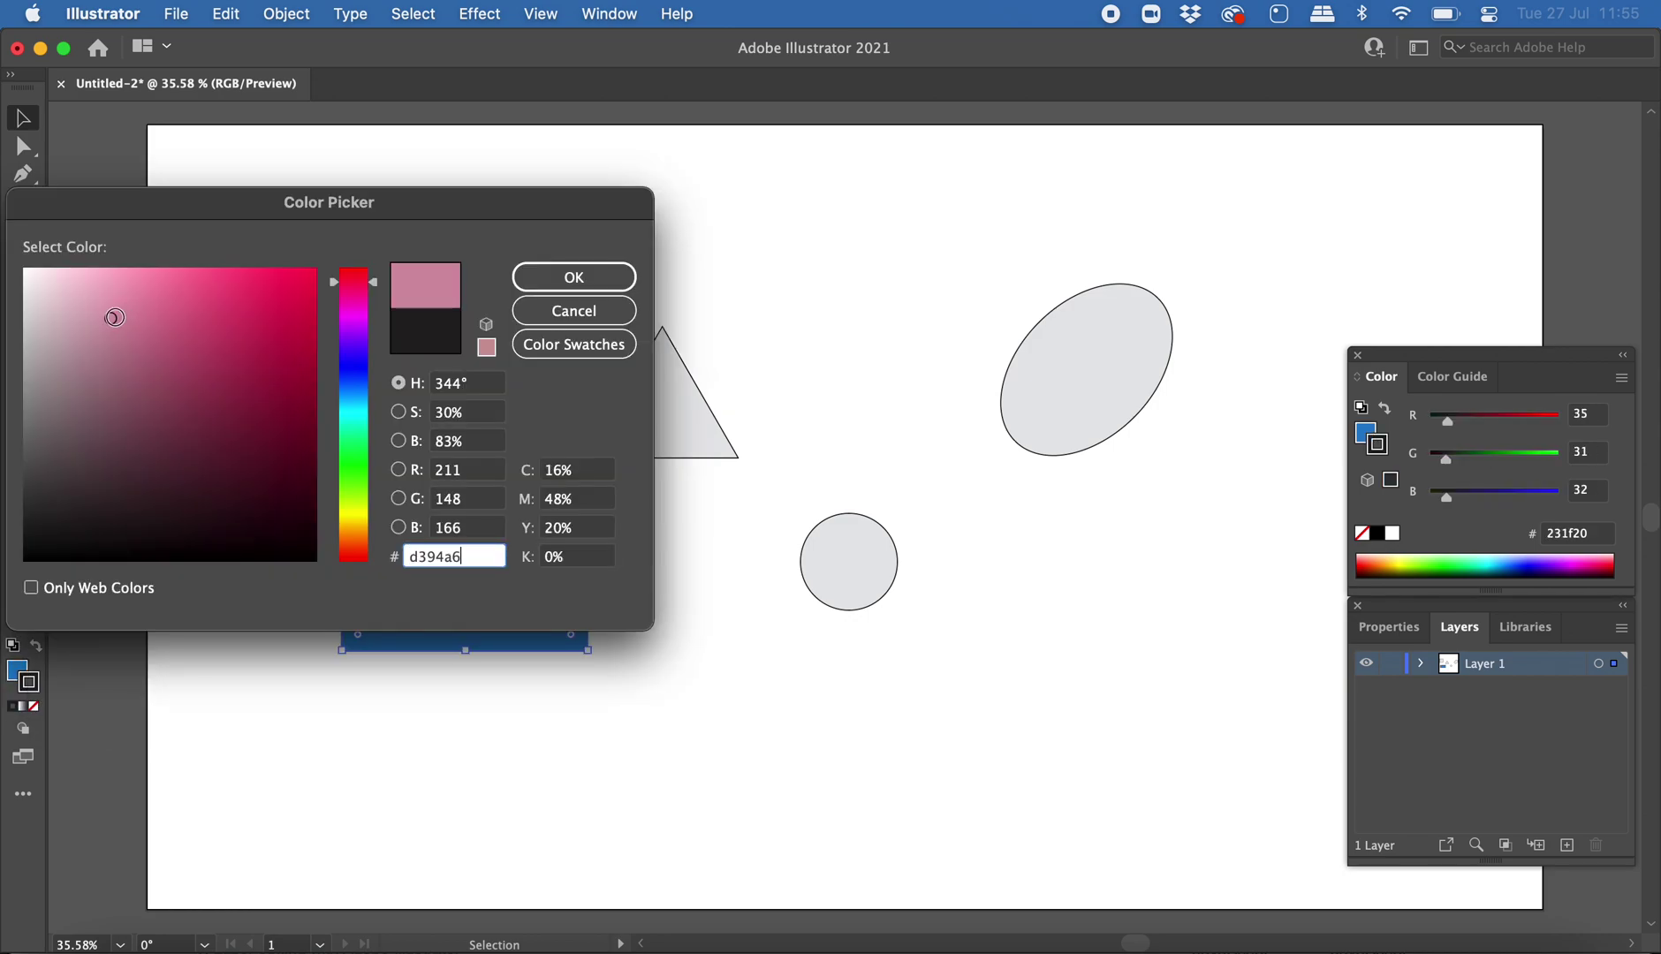
click(574, 279)
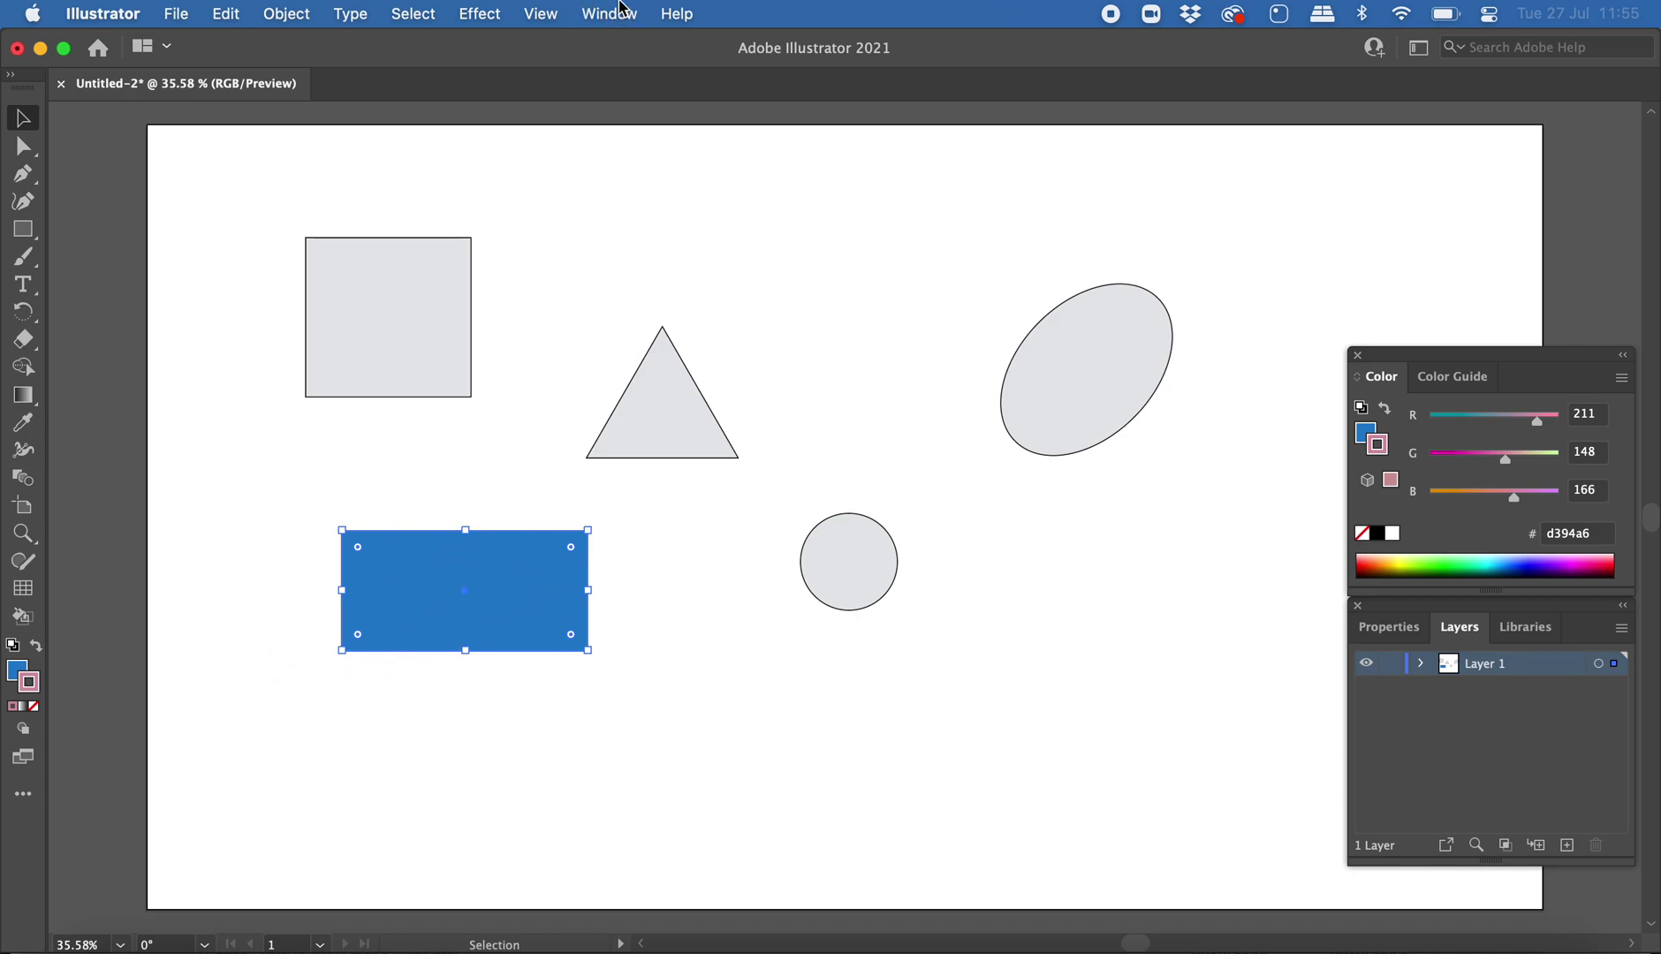
click(620, 13)
Step: Show the Properties panel and move it higher up the workspace
scroll(724, 402, down, 8)
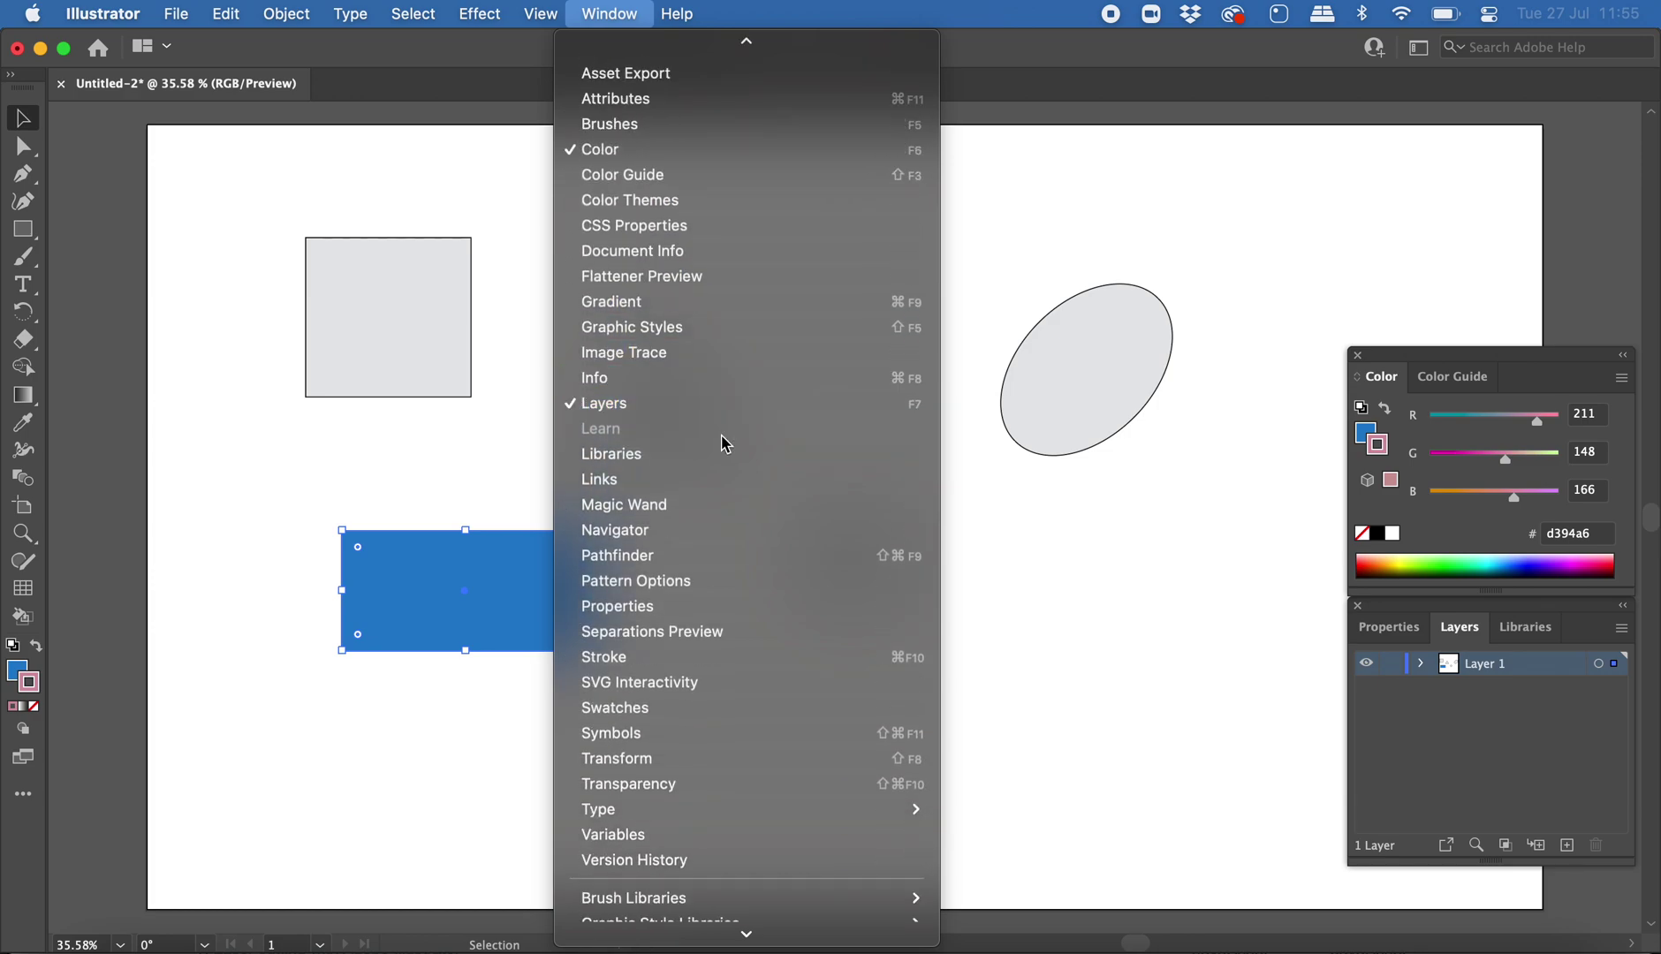
click(638, 608)
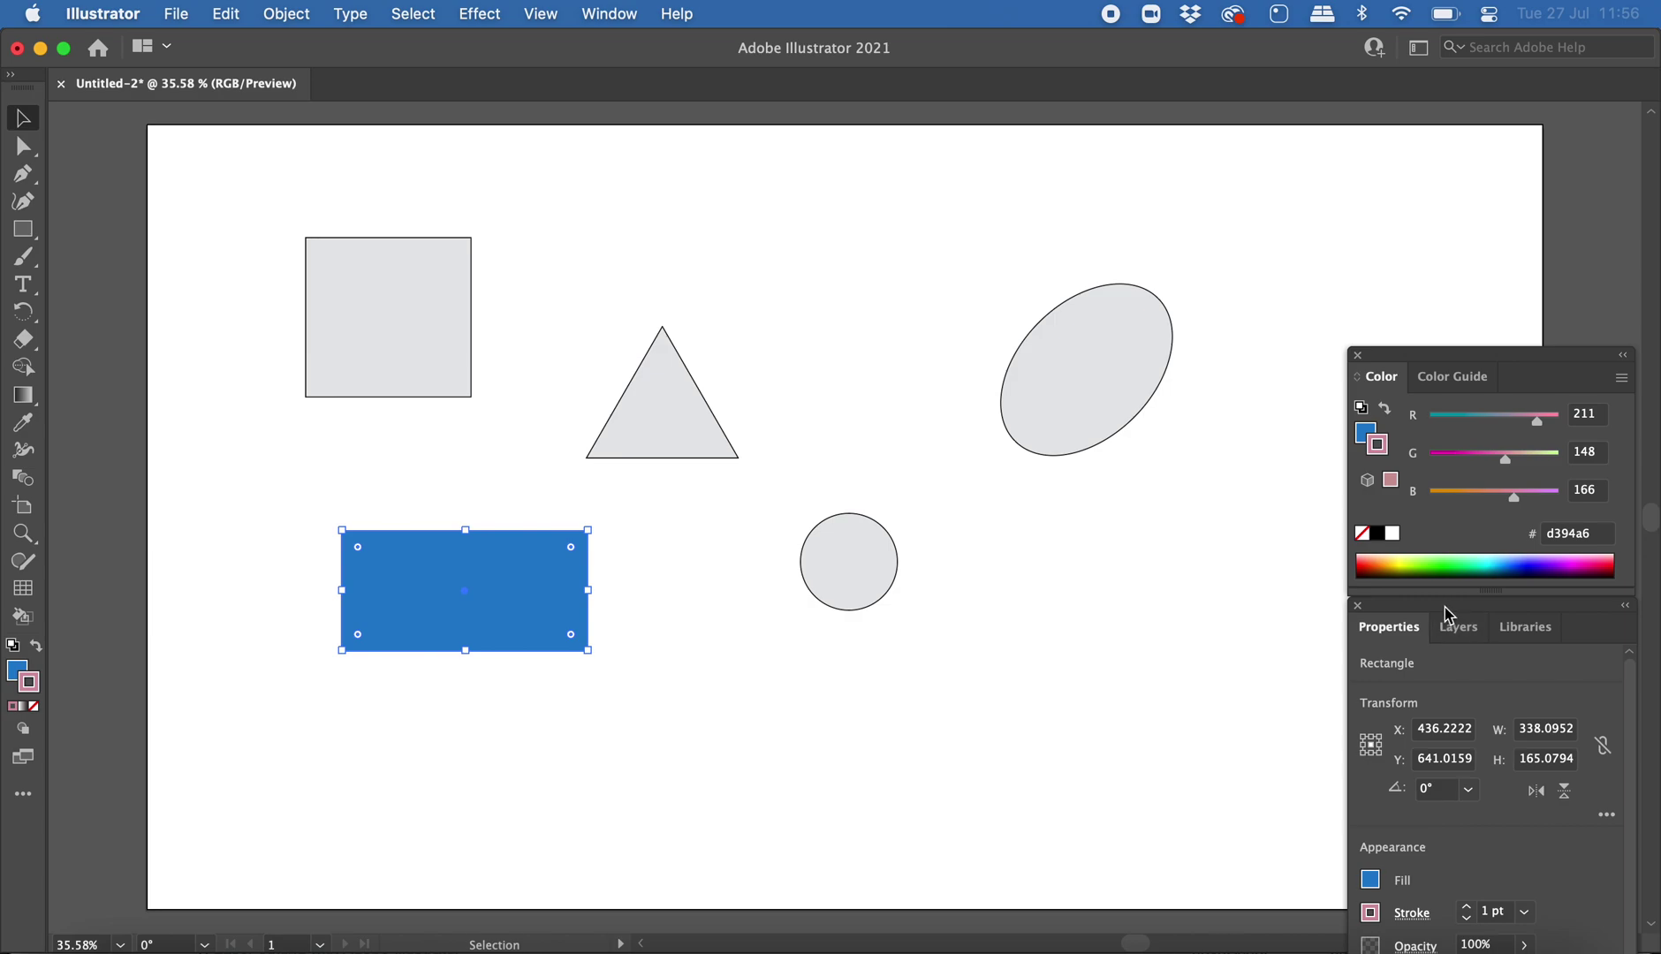
mouse_move(1441, 623)
mouse_down()
mouse_move(1447, 148)
mouse_move(1158, 143)
mouse_up()
Step: Raise the rectangle's pink stroke weight from 1 pt to 19 pt
click(1176, 435)
click(1175, 436)
click(1176, 436)
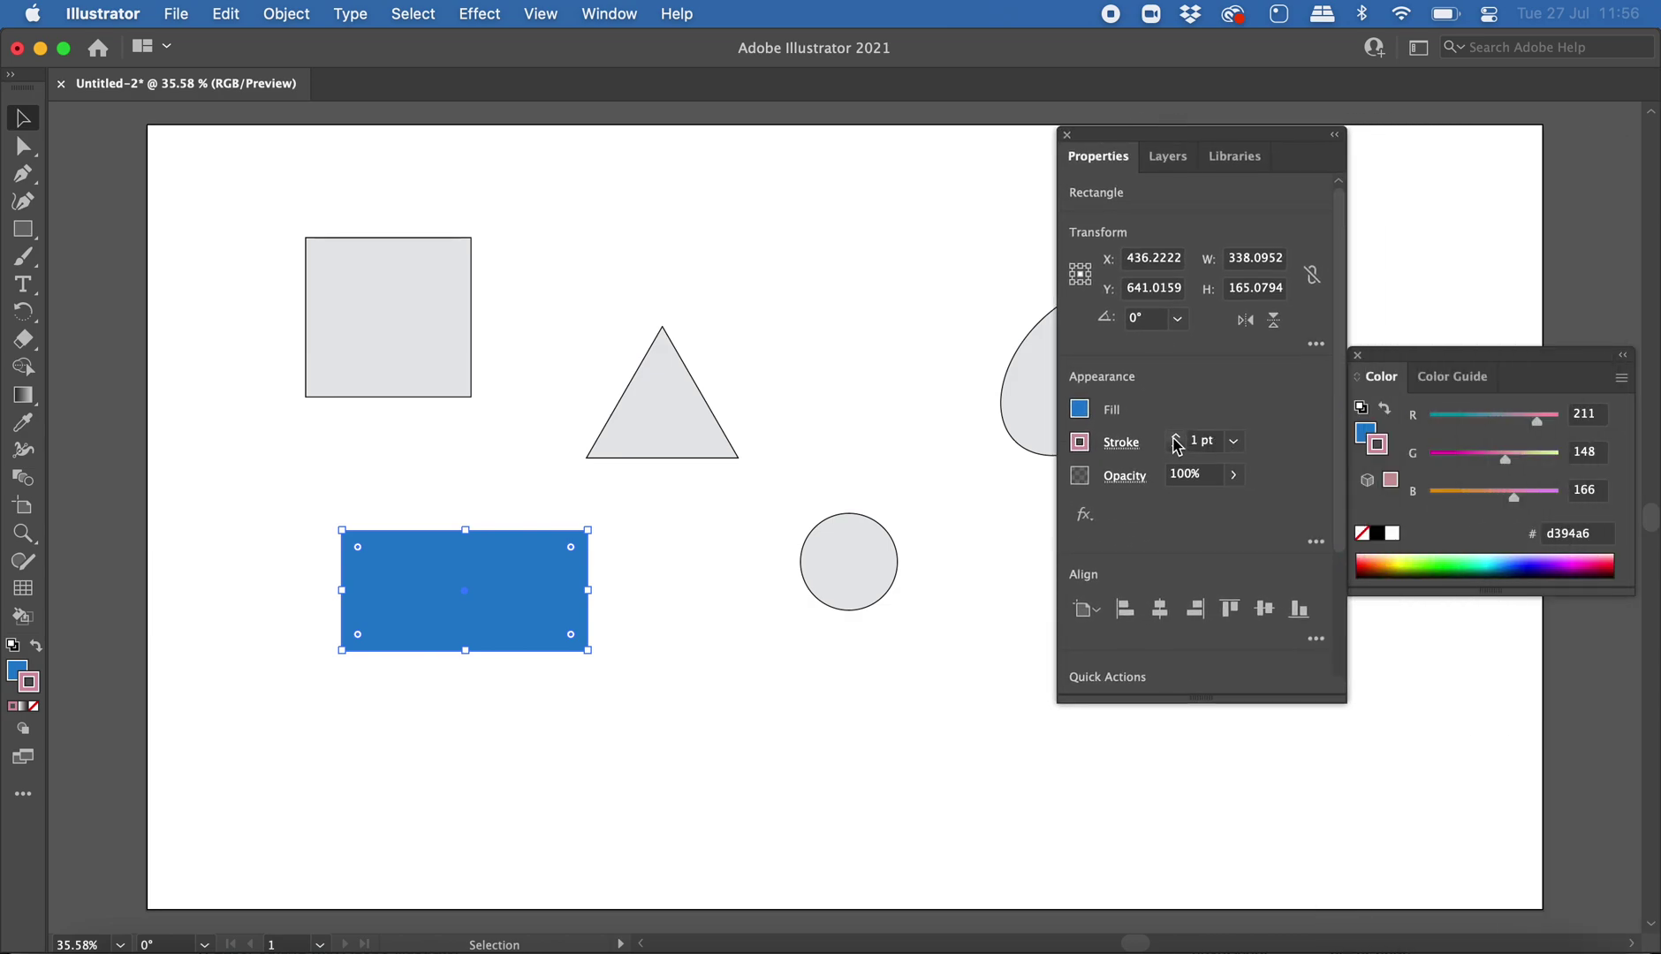
click(1175, 436)
click(1175, 436)
click(1176, 436)
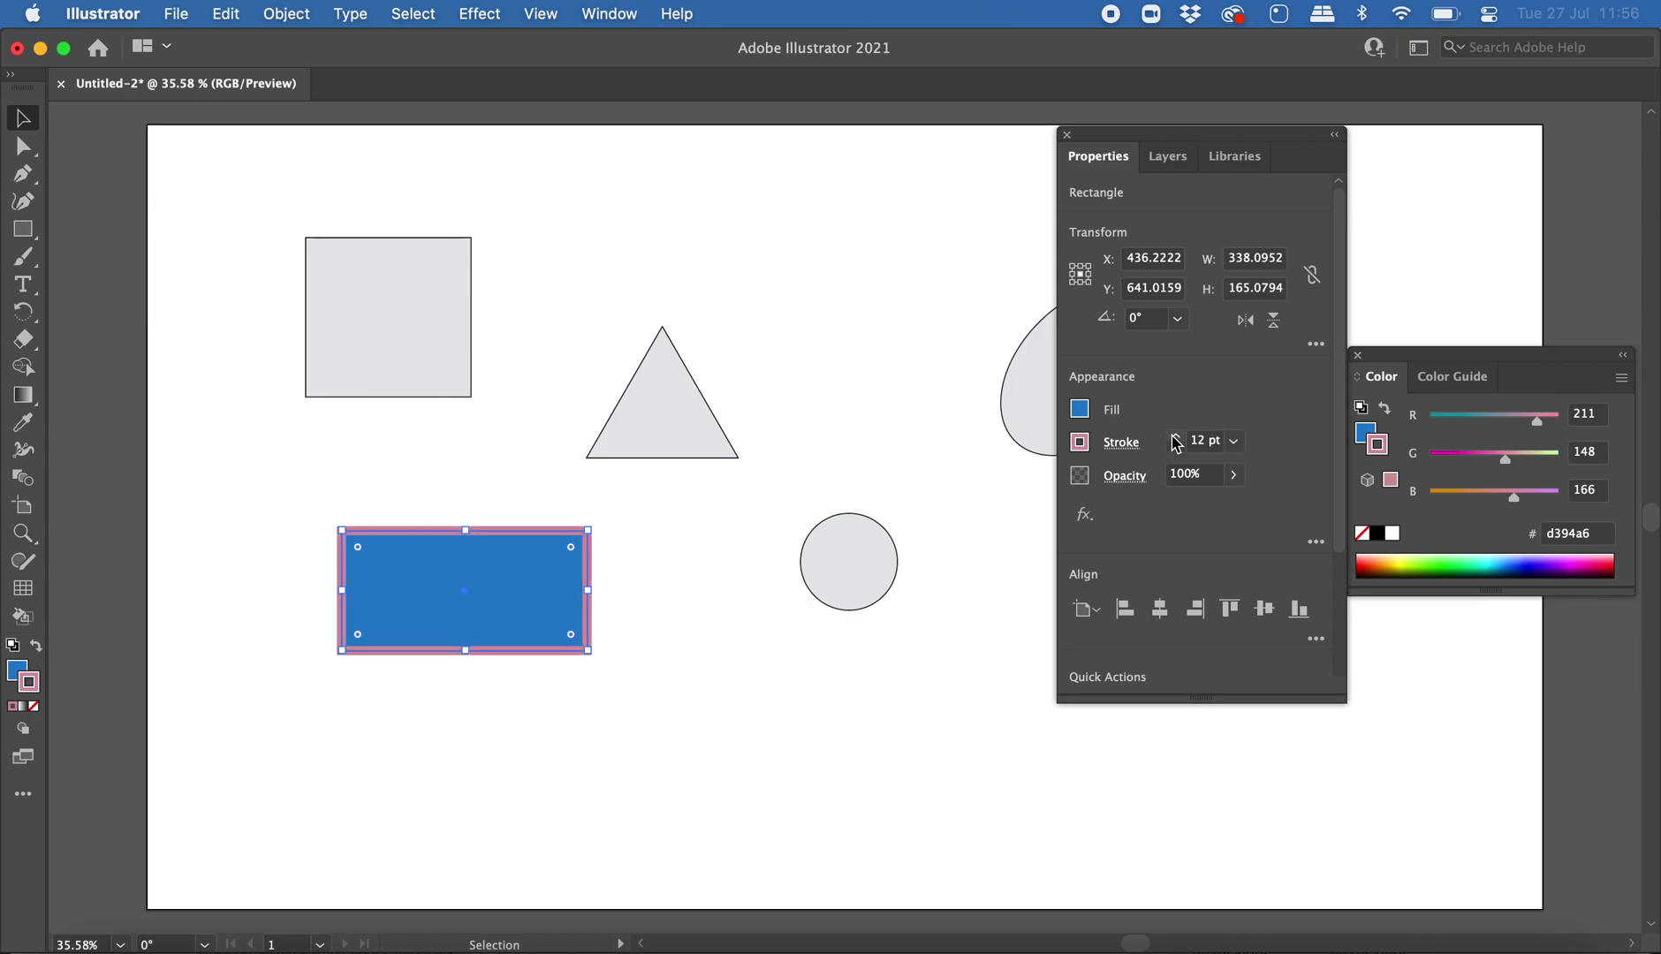
click(1175, 436)
click(1175, 436)
click(1175, 436)
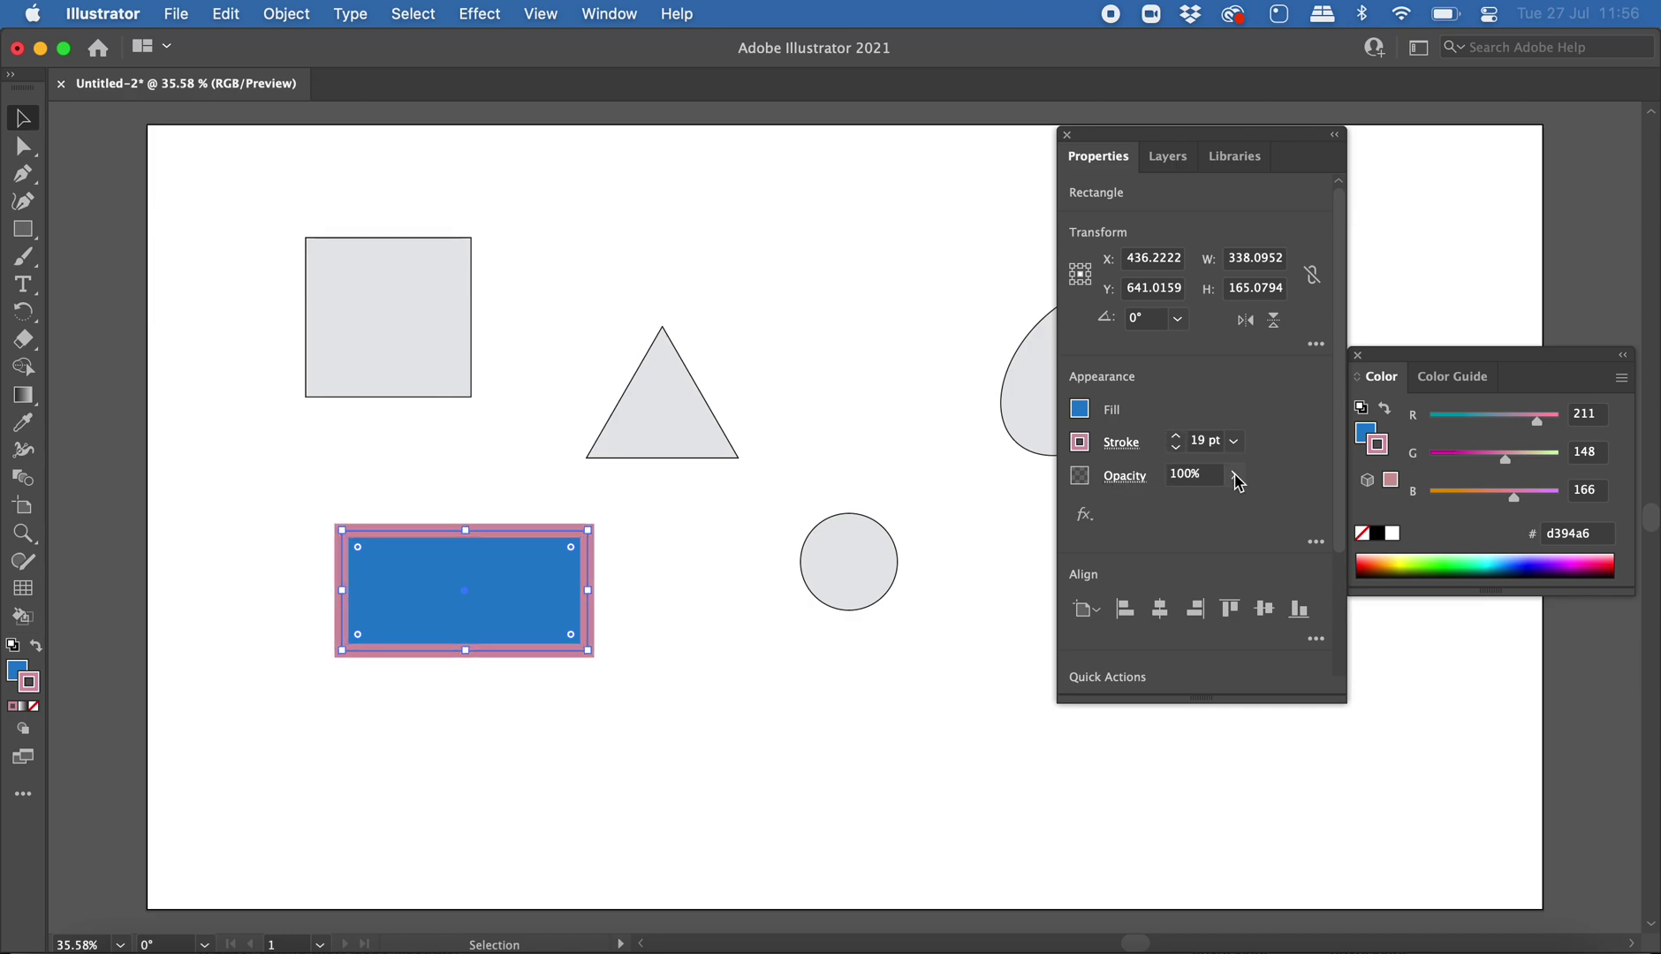
click(475, 464)
Step: Test the rectangle's opacity, keep it at 100%, and place it lower left below the square
drag(493, 534, 527, 187)
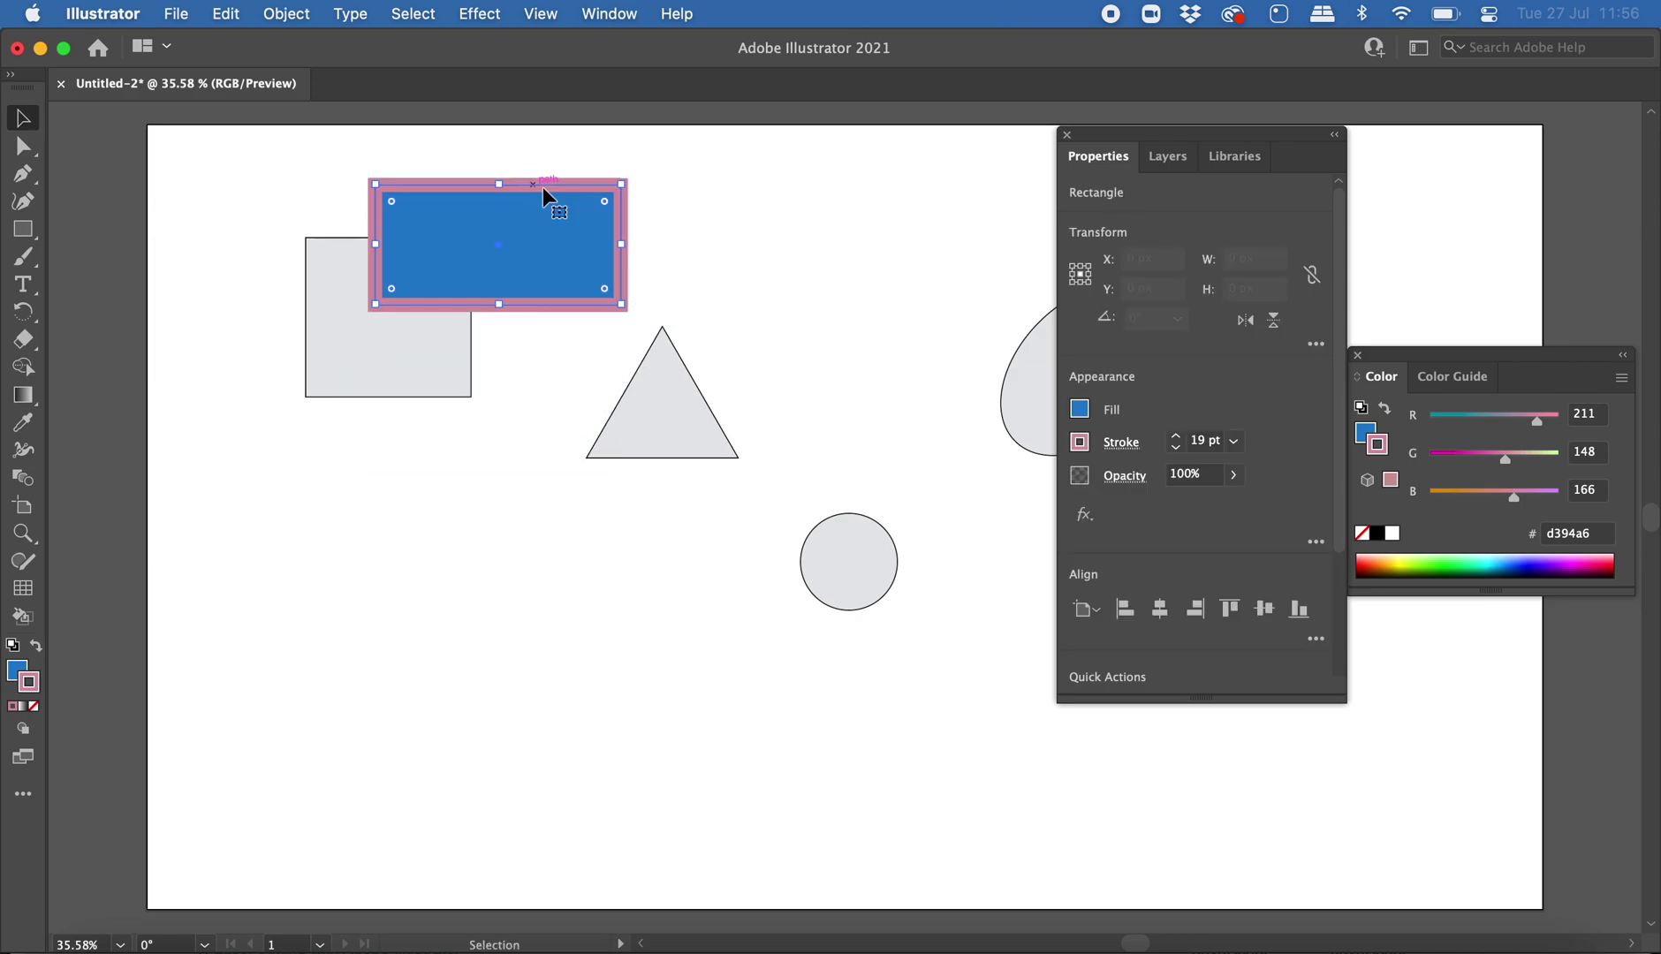
click(1236, 485)
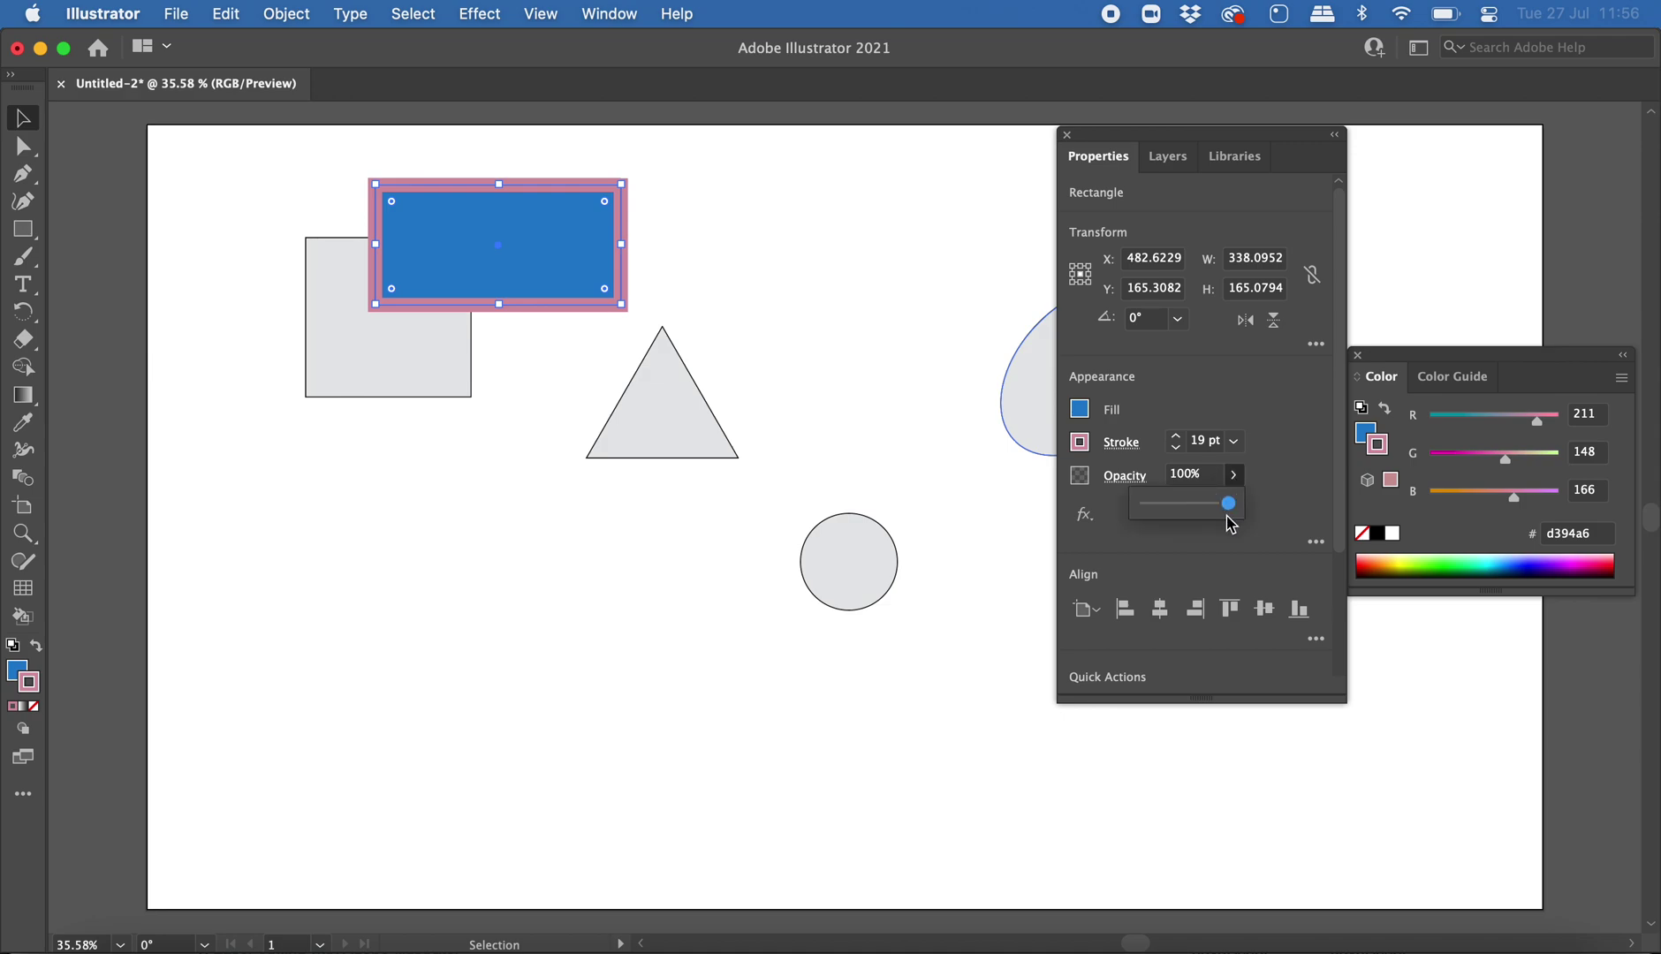
drag(1230, 523, 1186, 508)
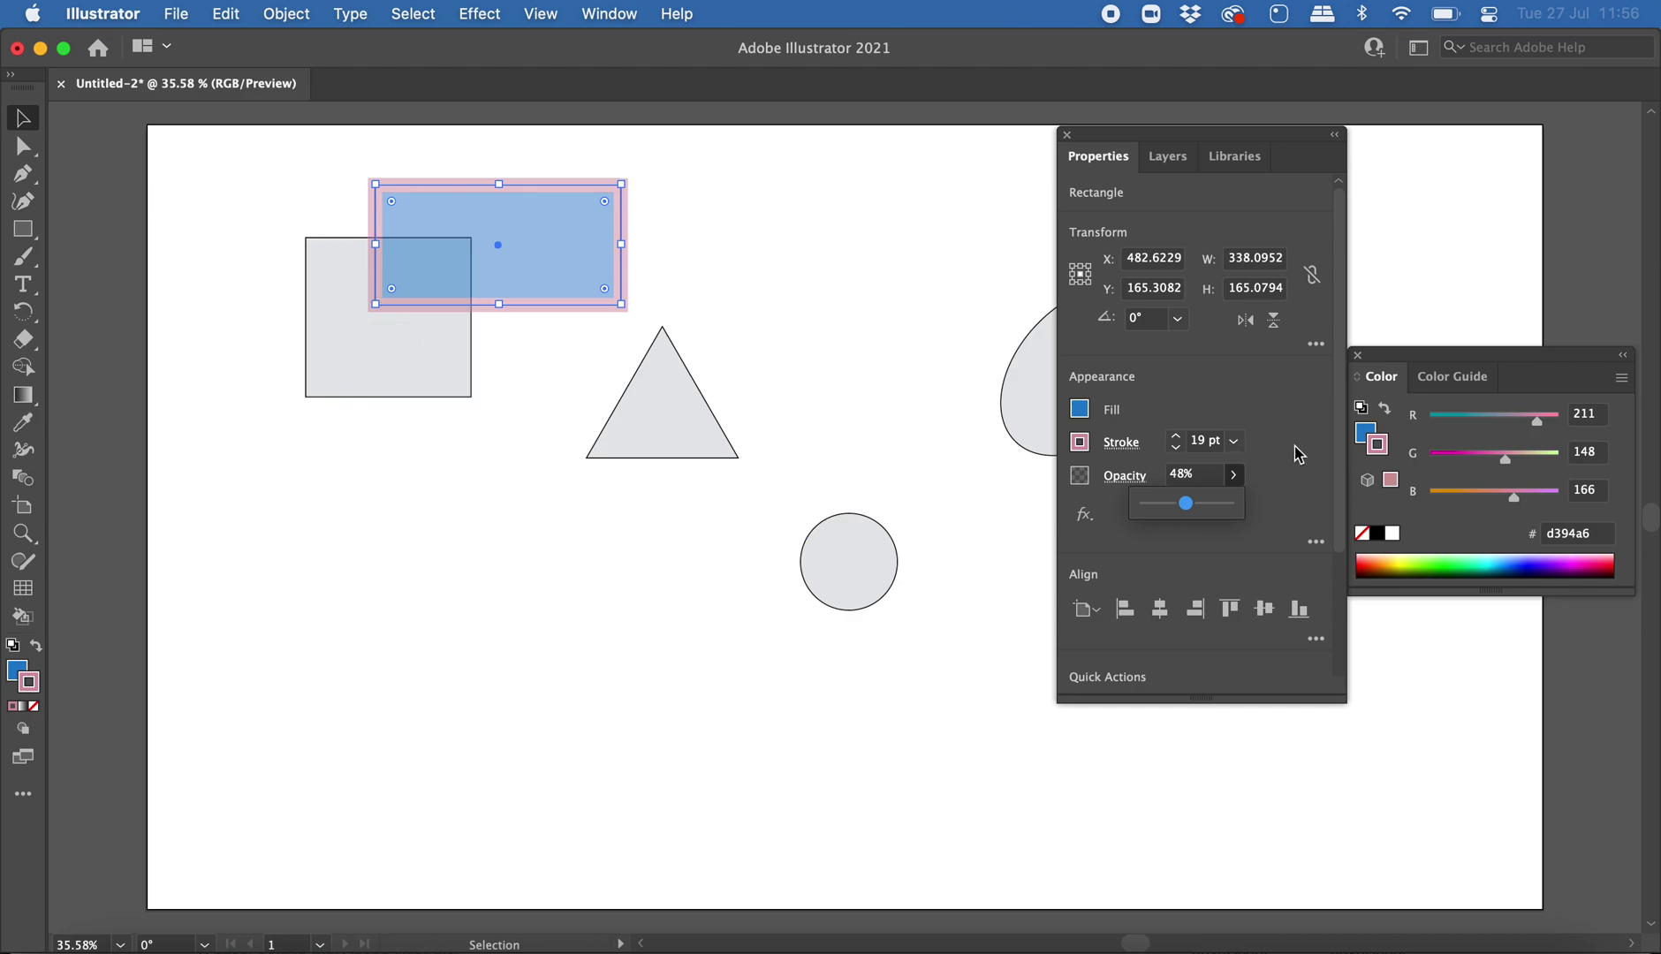
drag(1186, 511, 1242, 500)
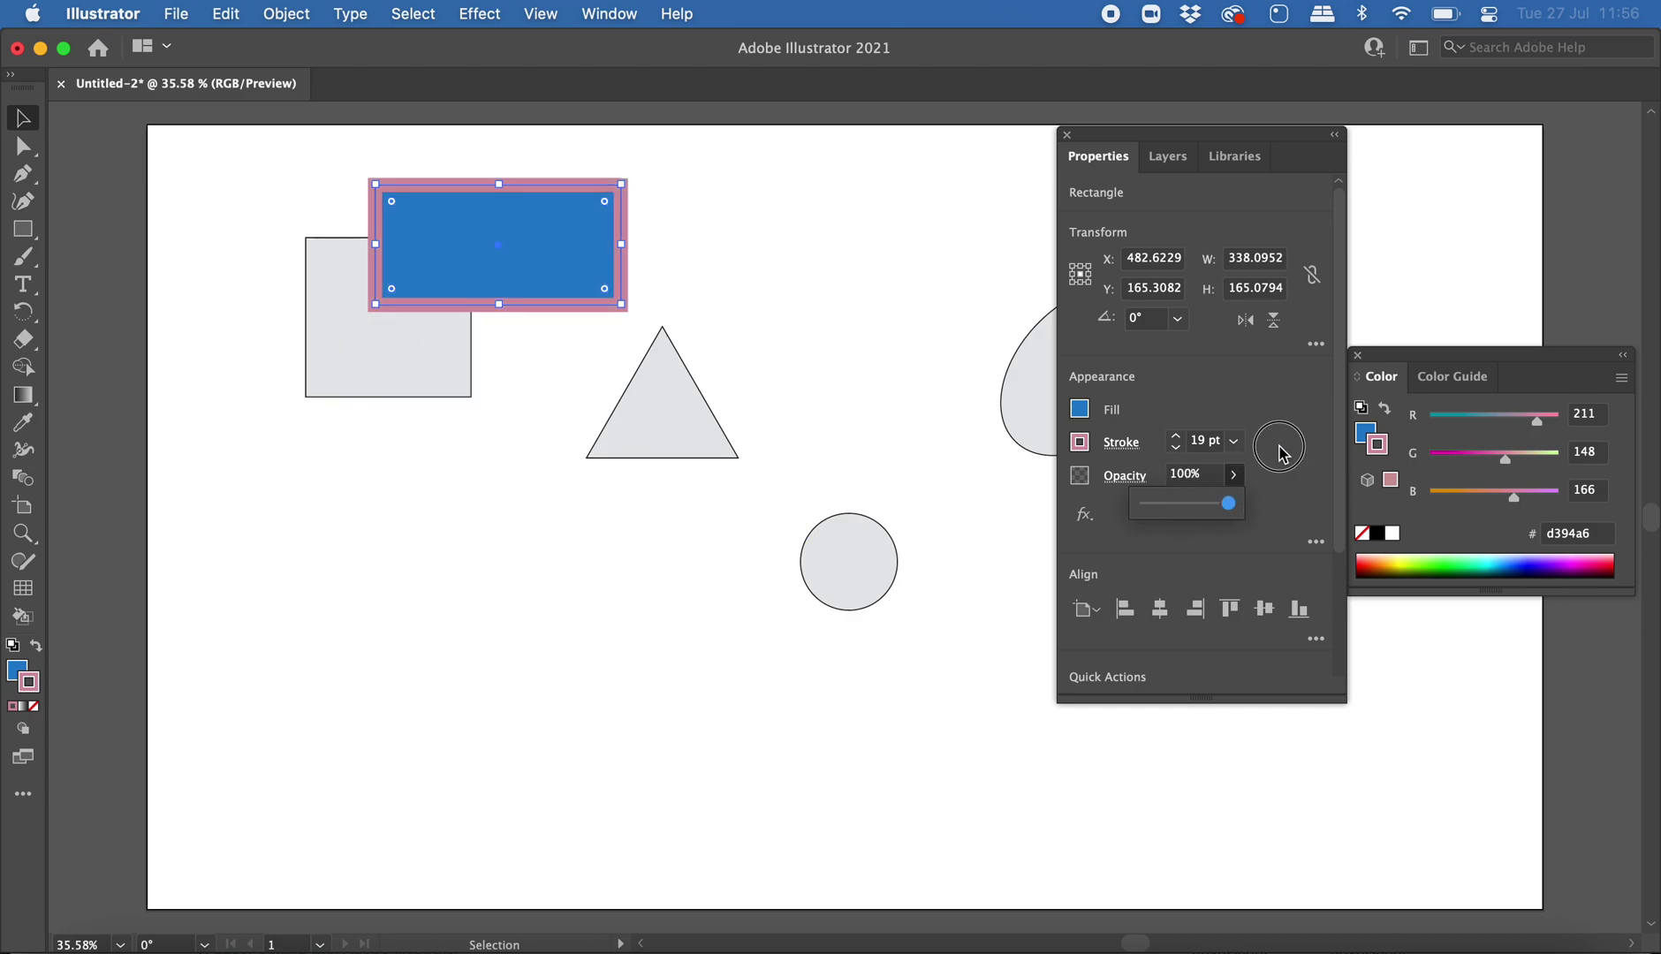
drag(1172, 137, 1462, 161)
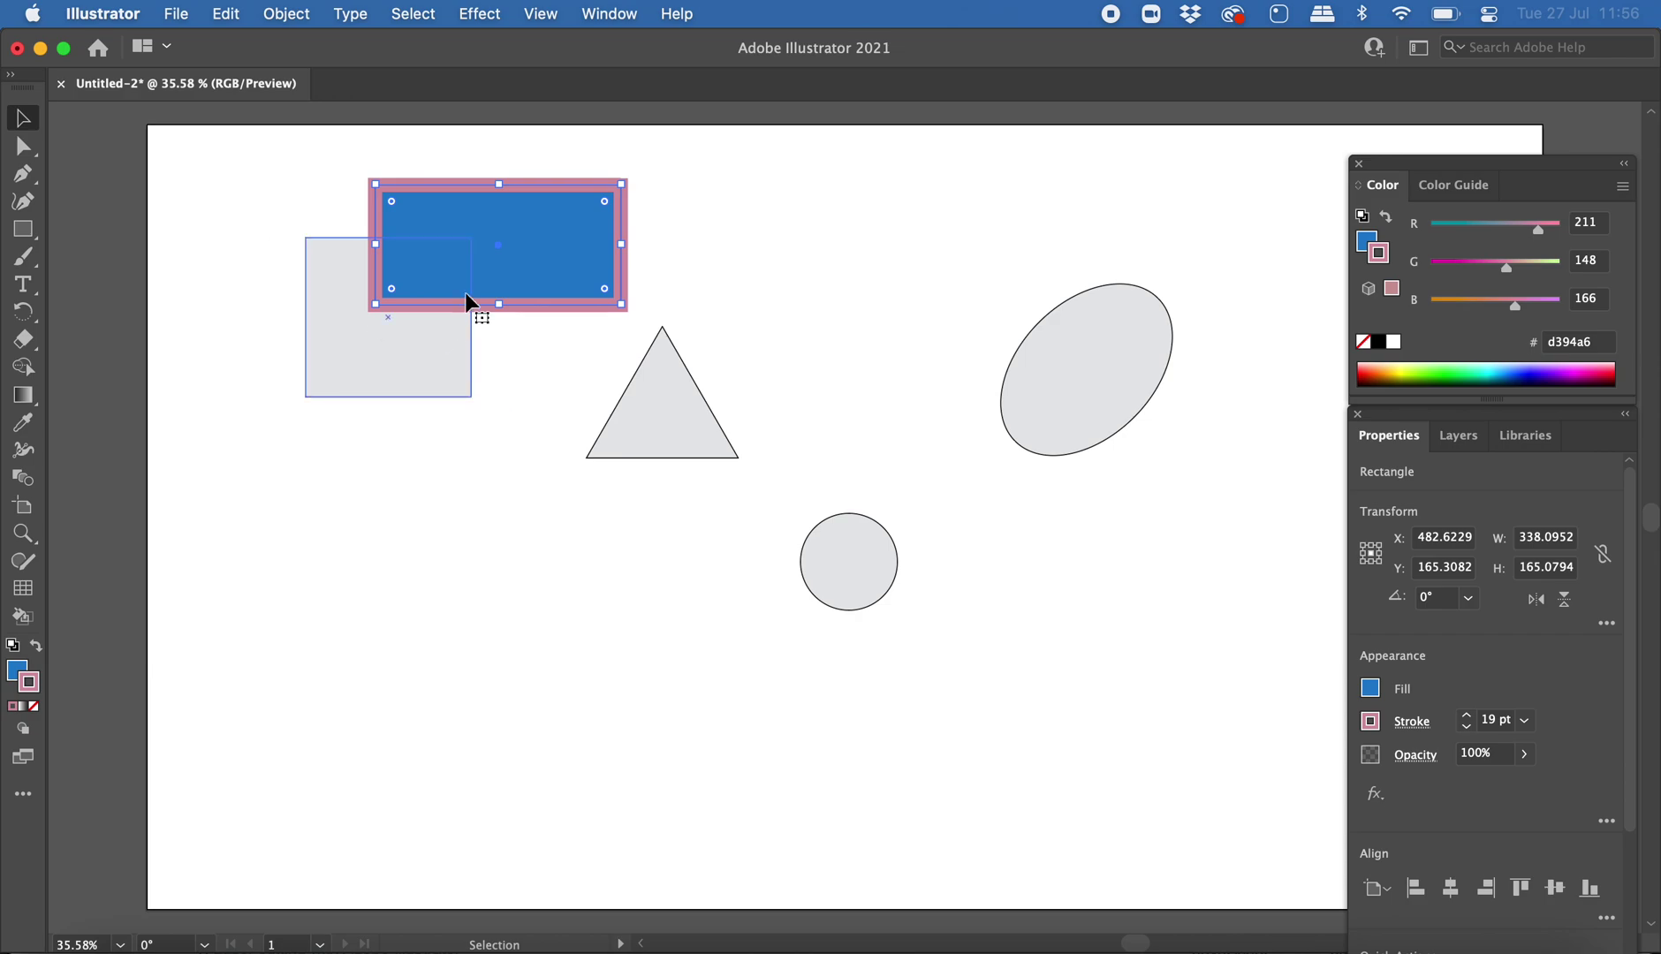
drag(553, 186, 472, 592)
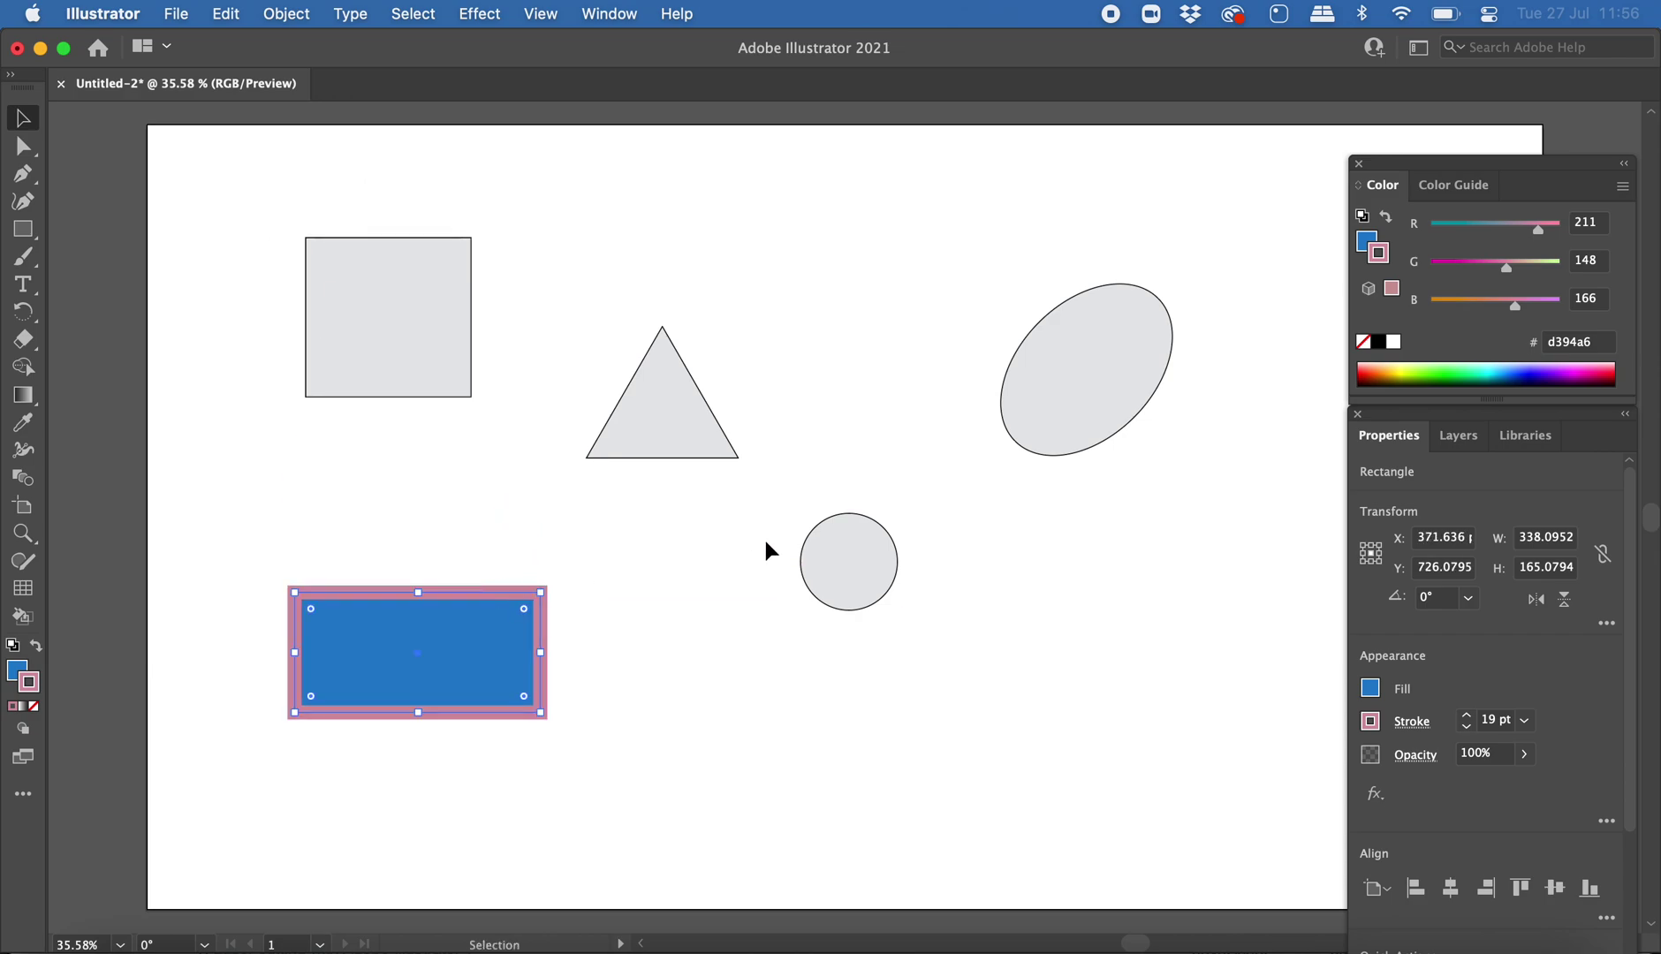